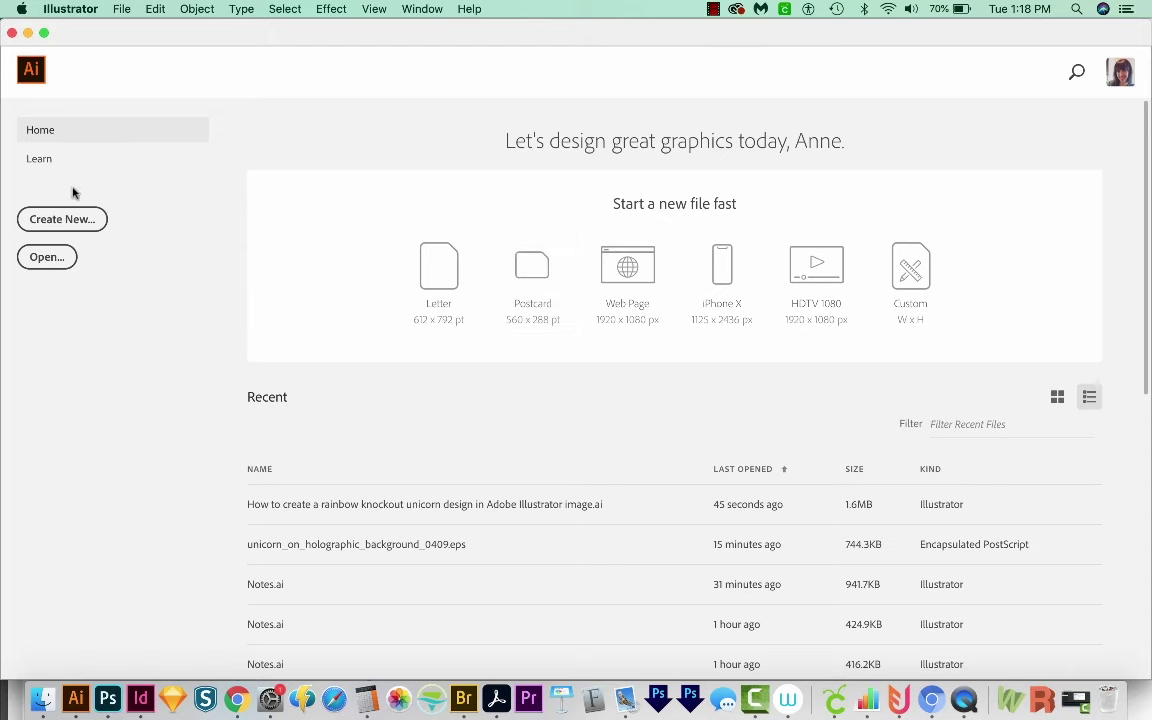
Create a new blank Letter-size (612 × 792 pt) print document from the Print presets.
click(80, 224)
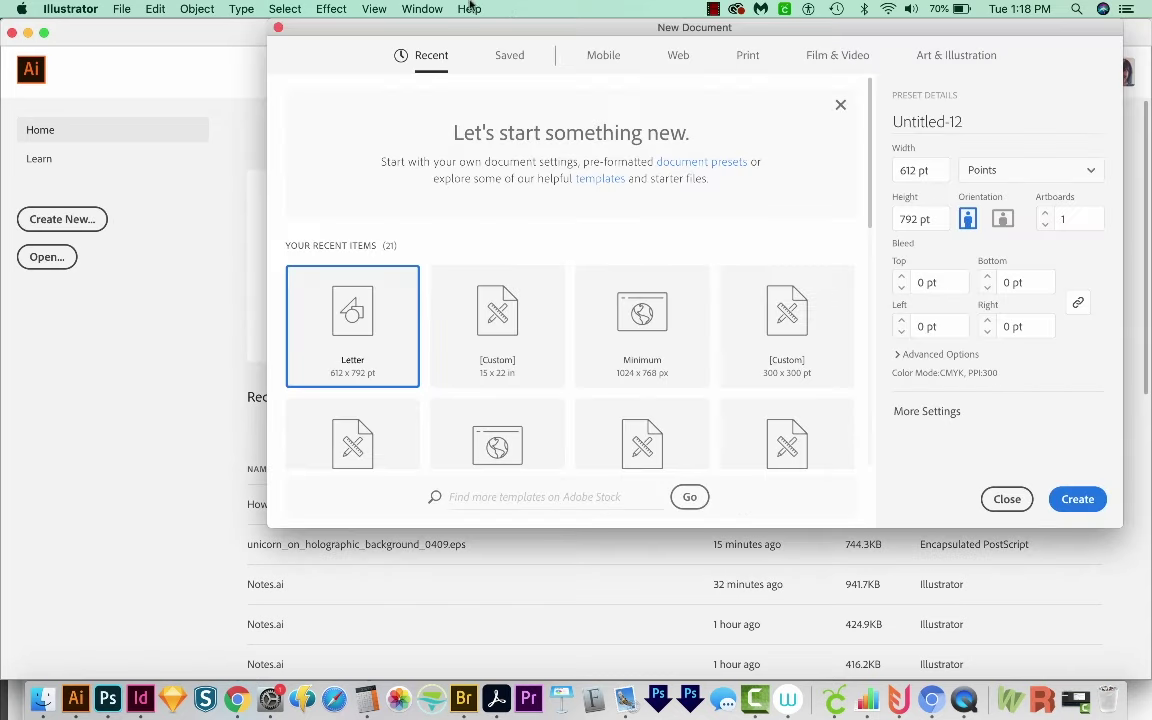
click(749, 57)
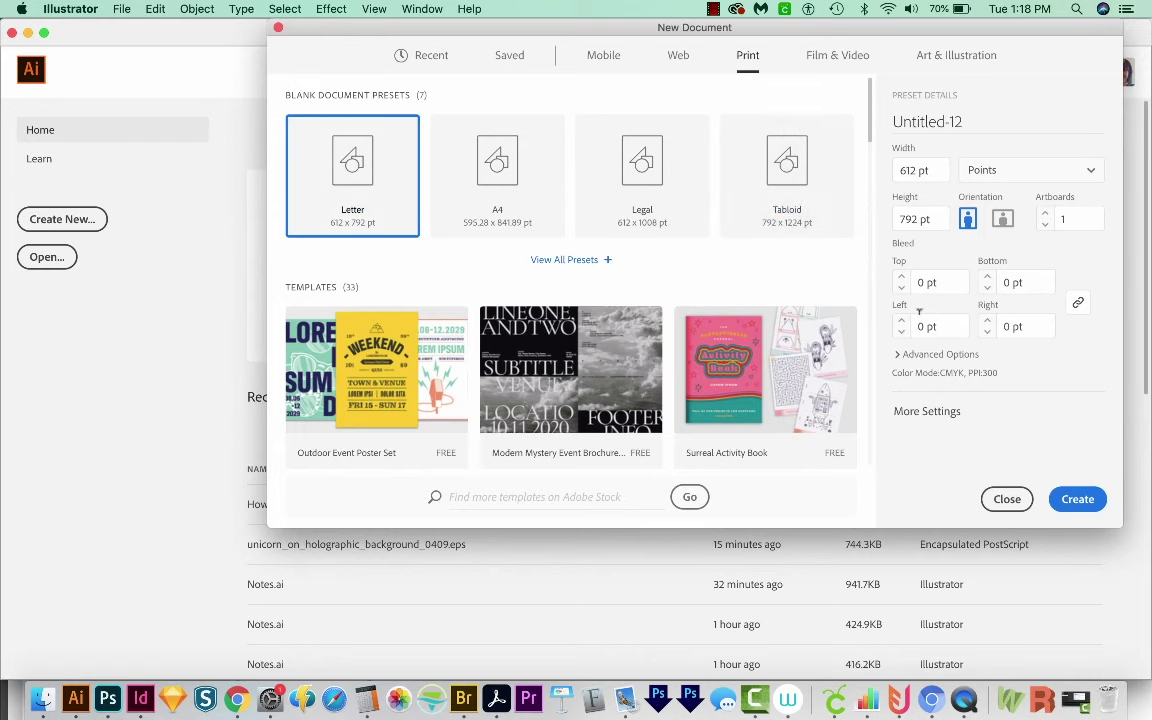
click(1076, 500)
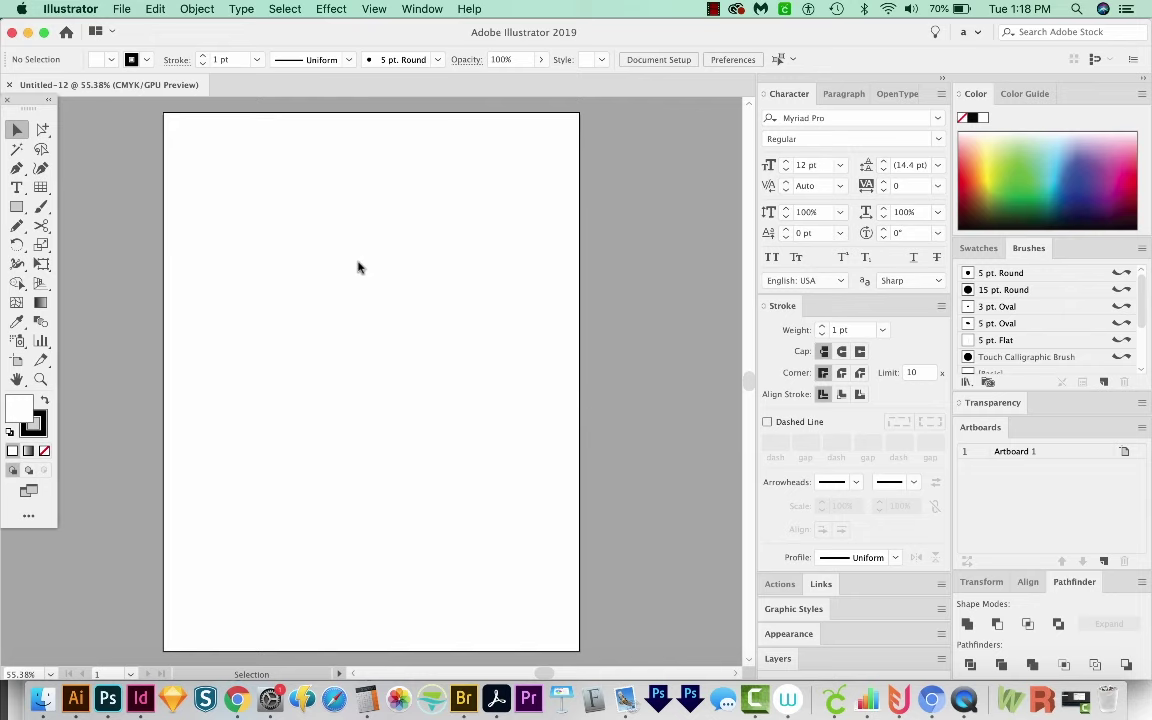
Draw a straight horizontal line with the Pen tool and give it a 3 pt stroke.
key(p)
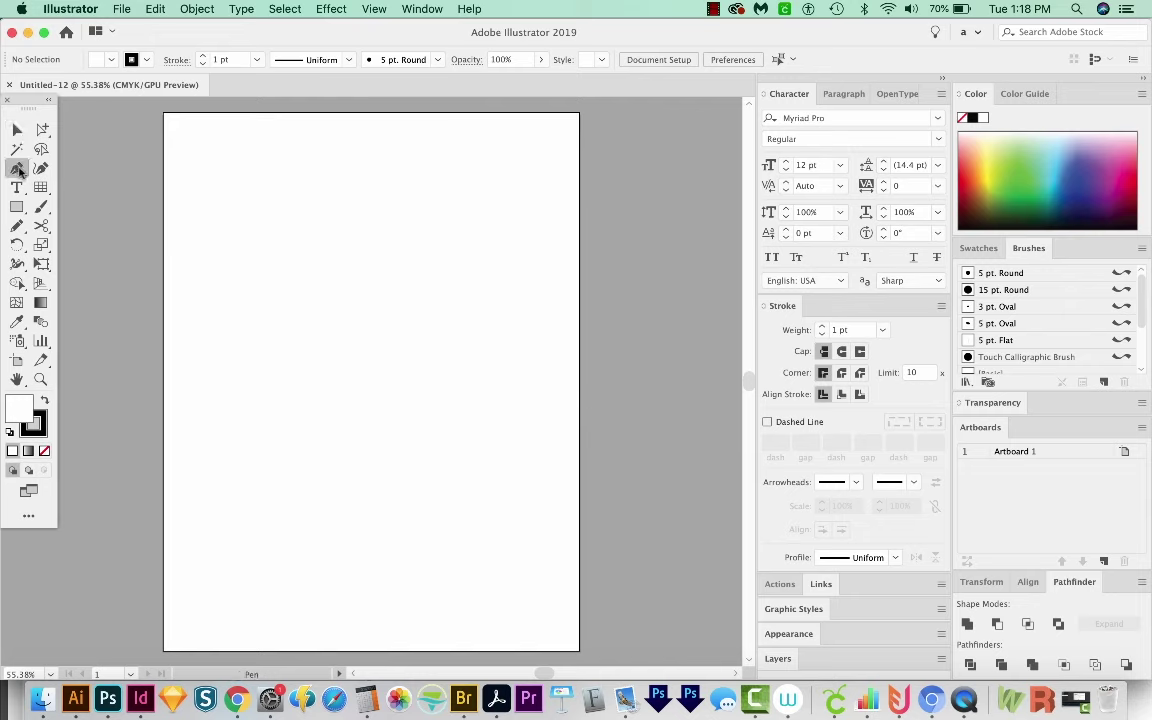
click(256, 200)
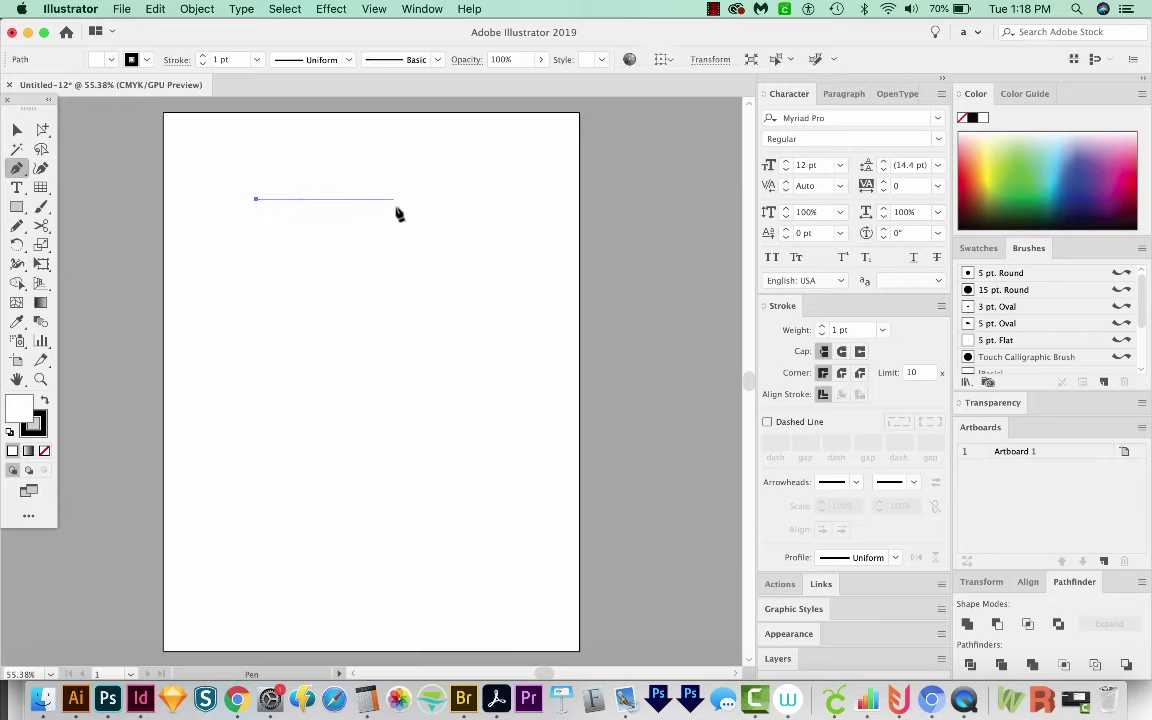
click(449, 200)
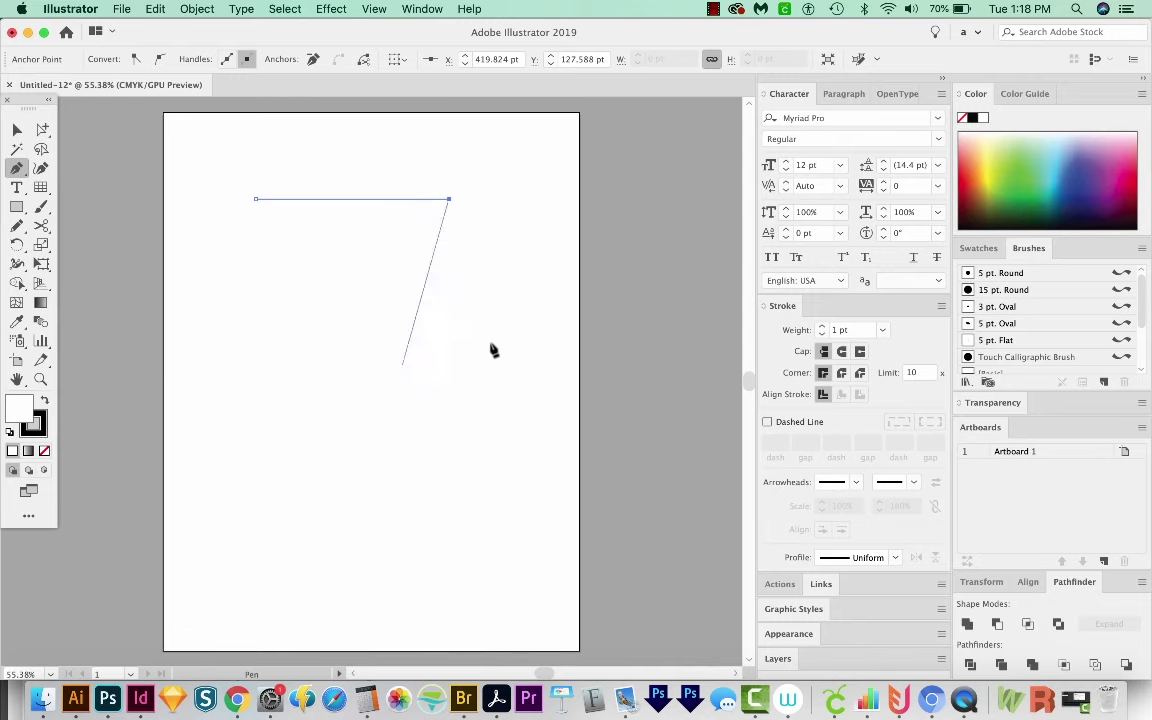
click(823, 327)
click(823, 327)
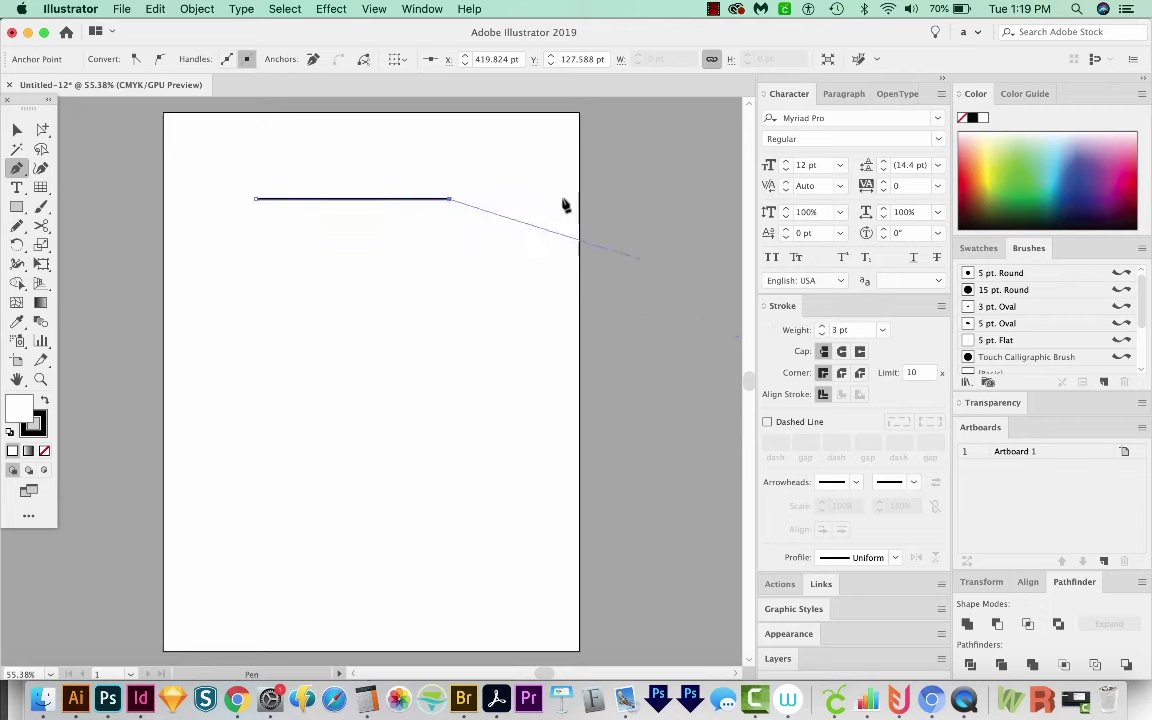
Browse the panels list, then end the path and deselect the line.
click(422, 9)
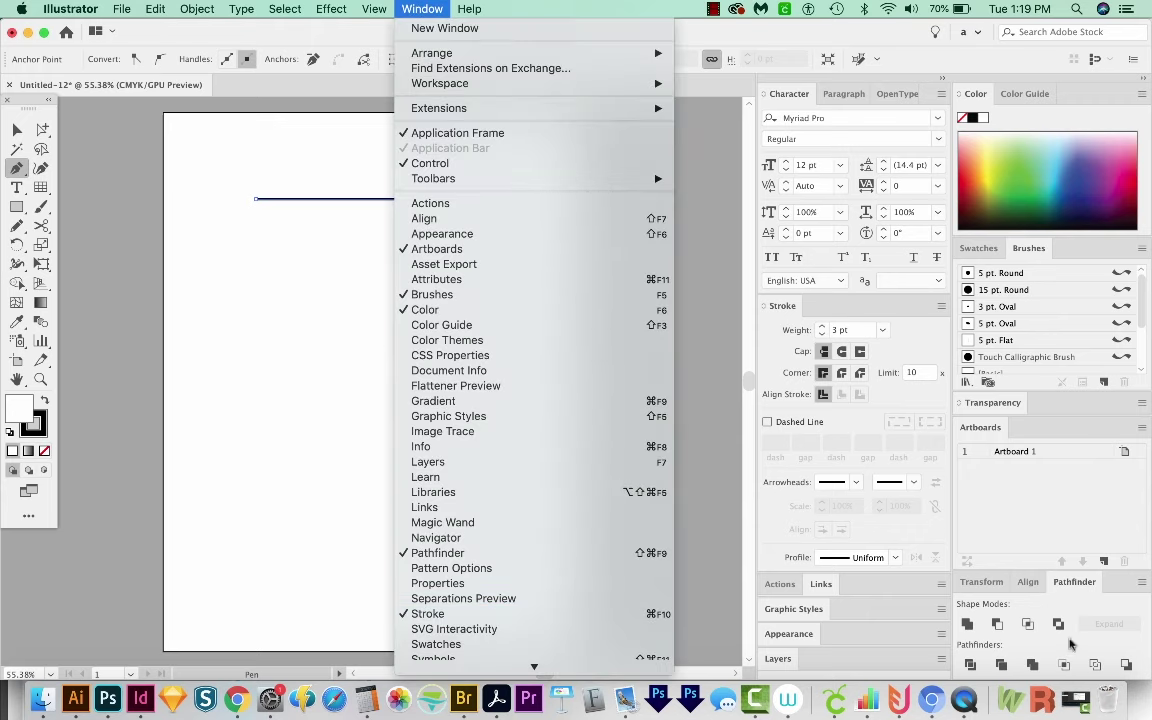
click(522, 7)
click(422, 9)
click(357, 290)
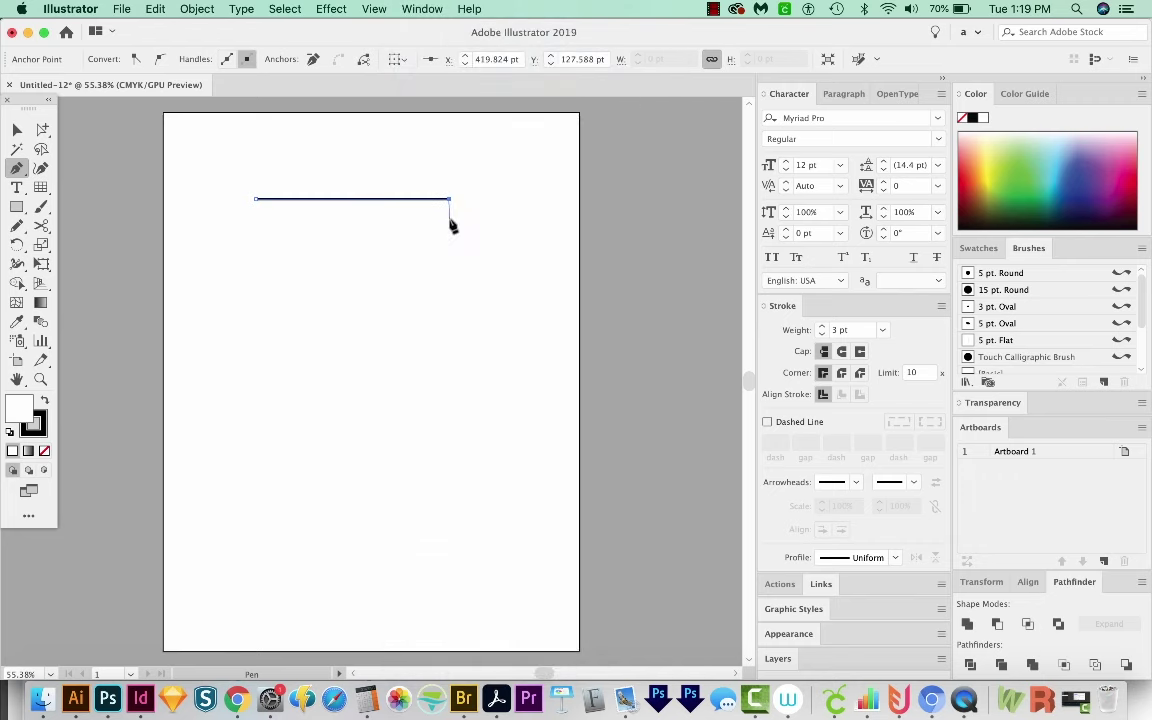
key(Escape)
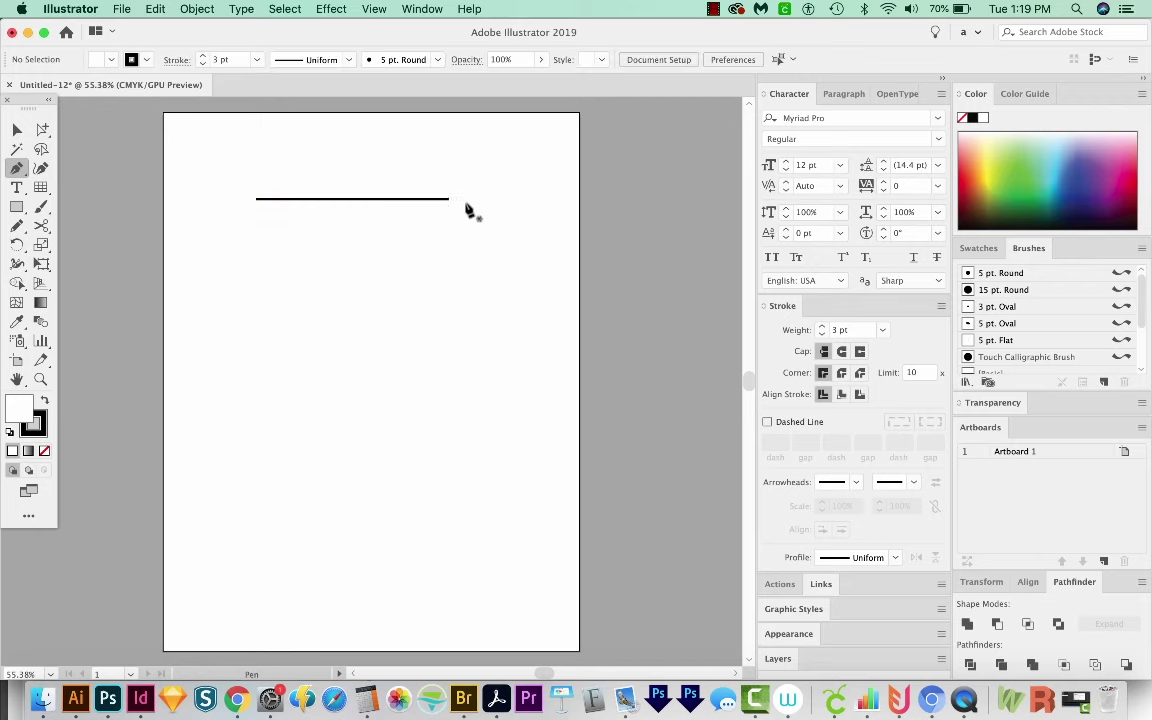
key(z)
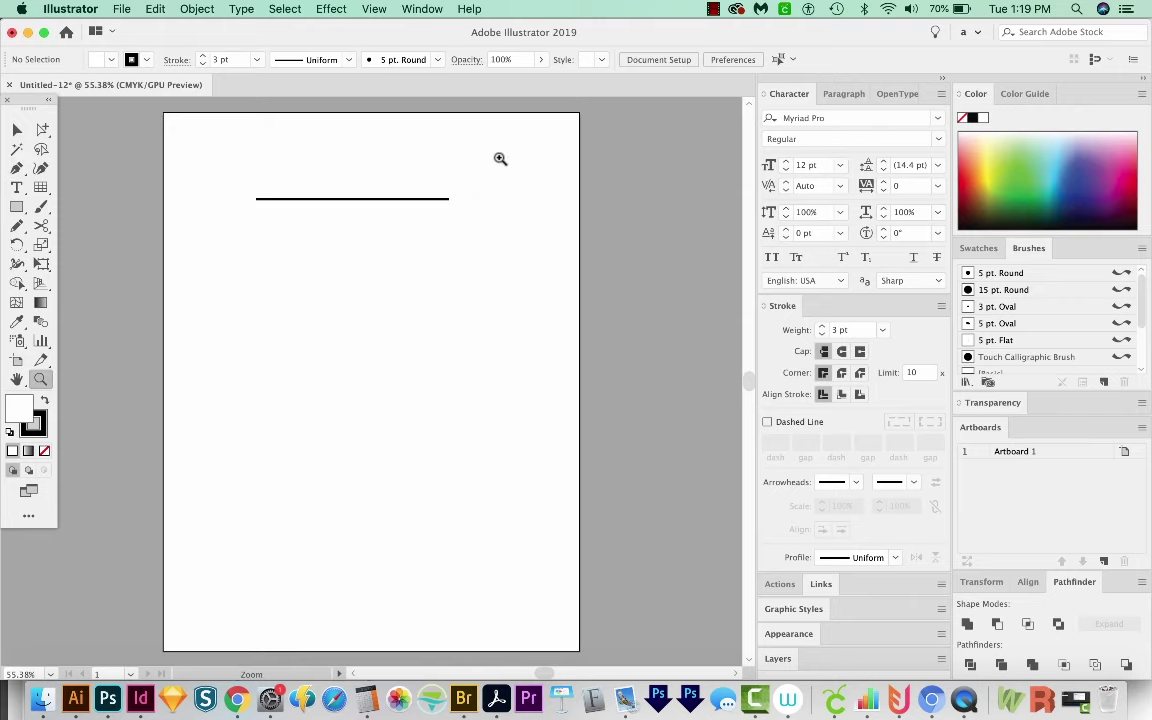
Zoom in around the line and draw a small square below it.
drag(500, 158, 222, 292)
drag(398, 424, 420, 416)
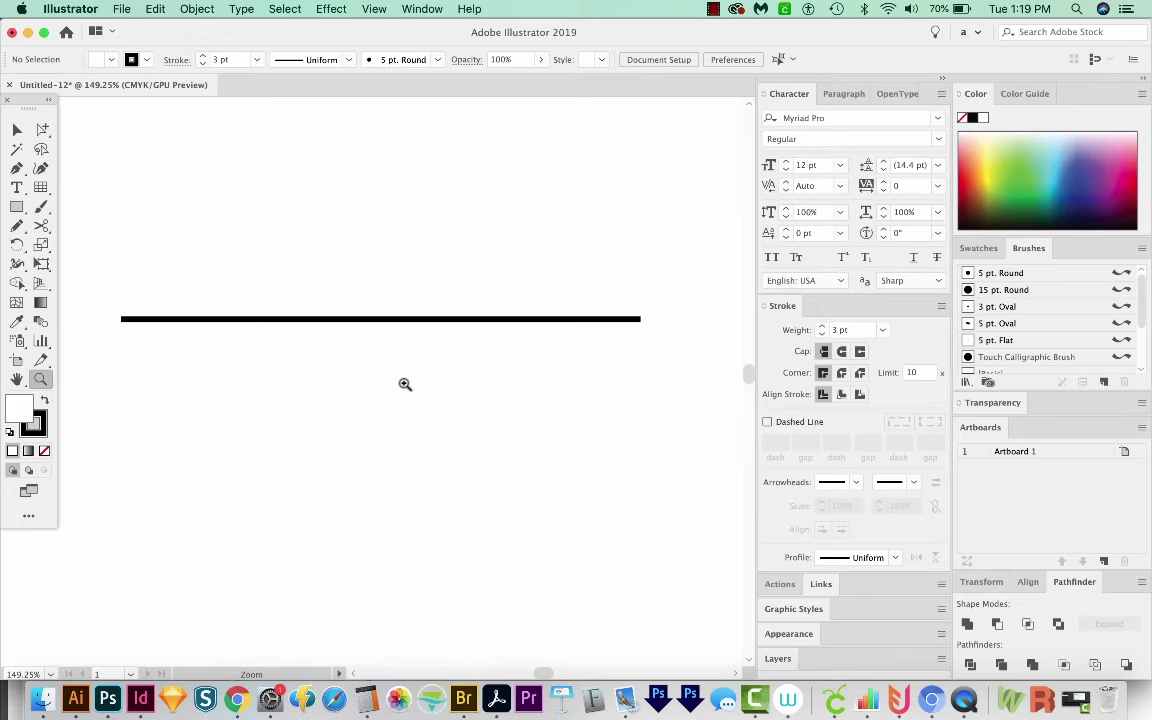
click(8, 209)
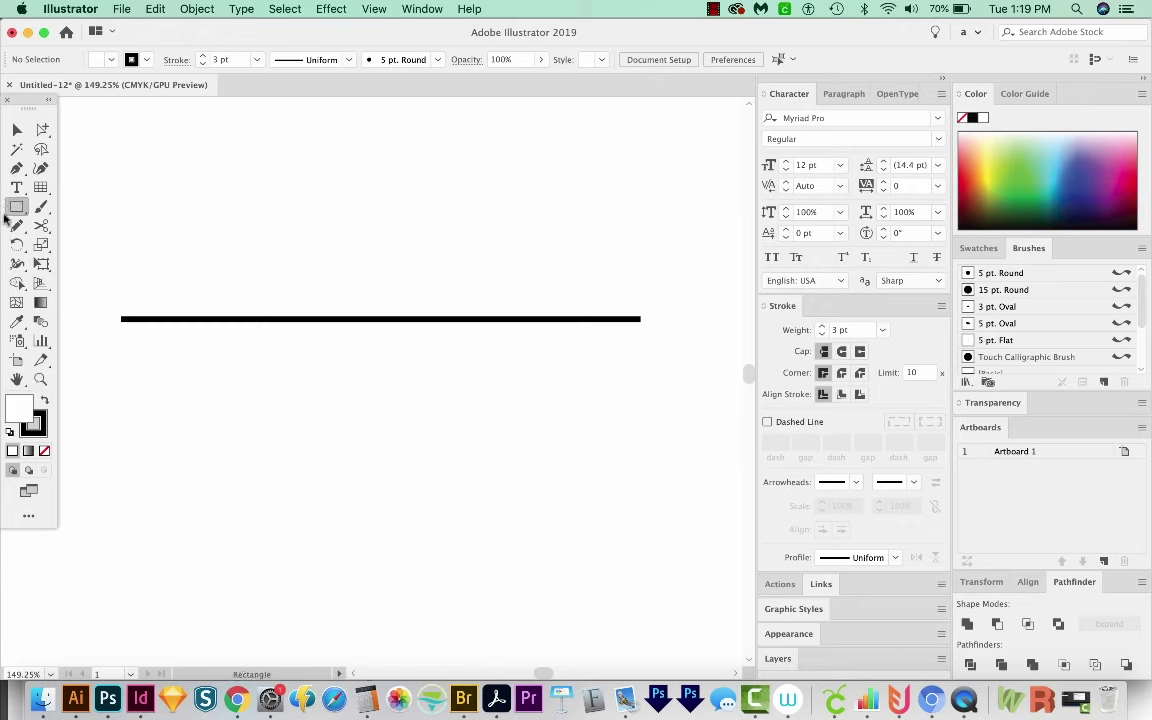
drag(307, 389, 360, 446)
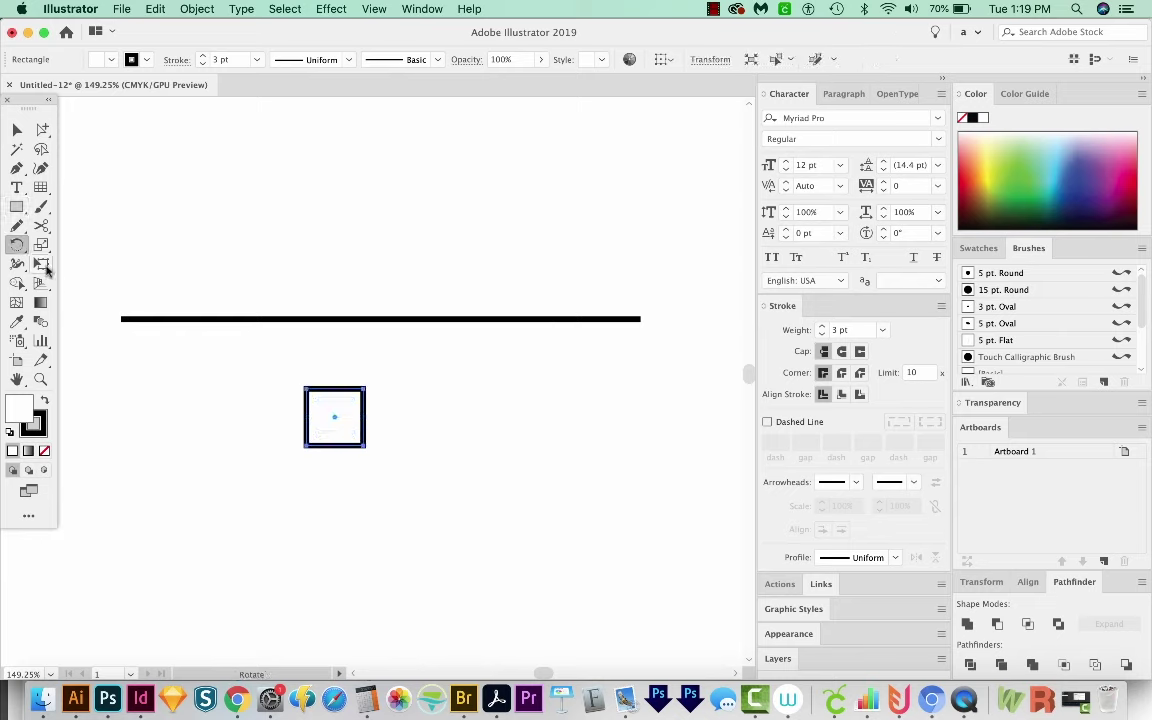
Rotate the square 45° into a diamond and delete its left corner anchor.
click(15, 242)
drag(415, 384, 427, 427)
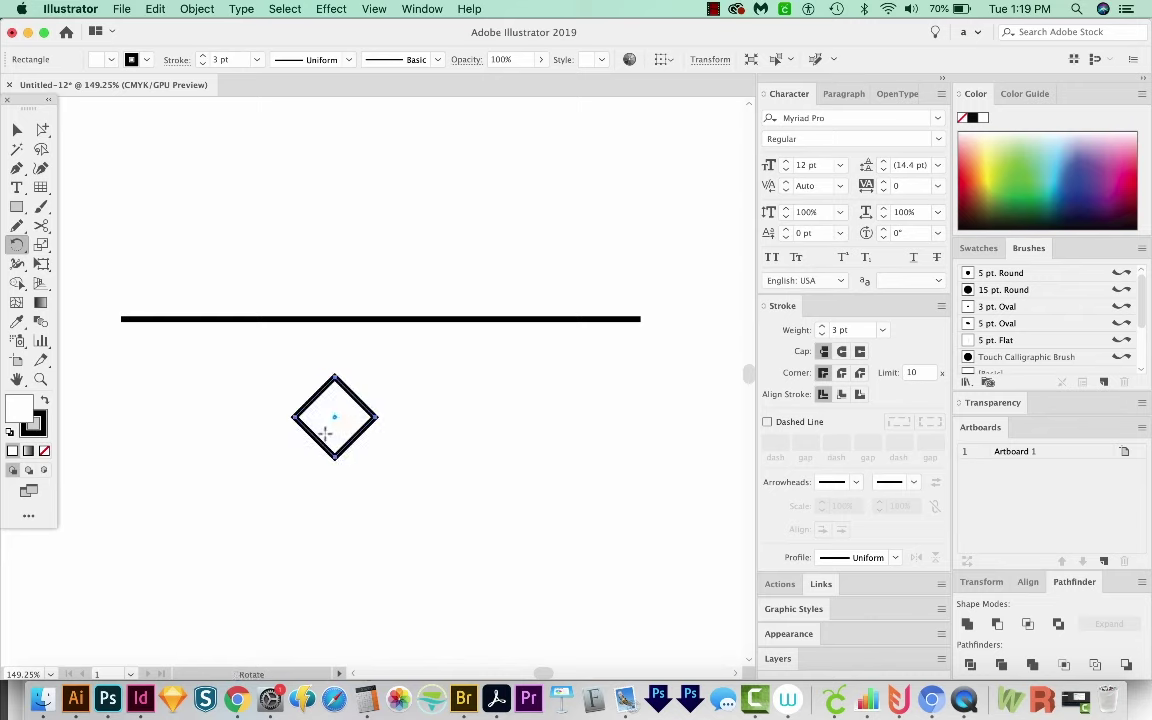
click(41, 131)
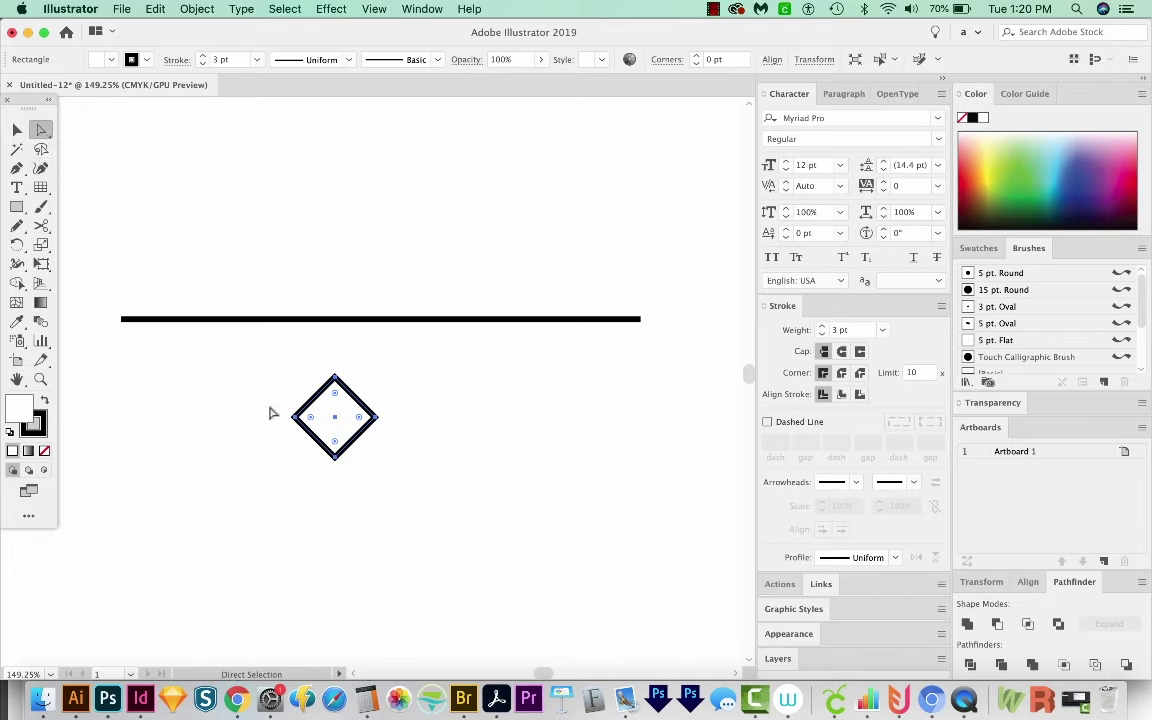
drag(301, 437, 307, 441)
key(Delete)
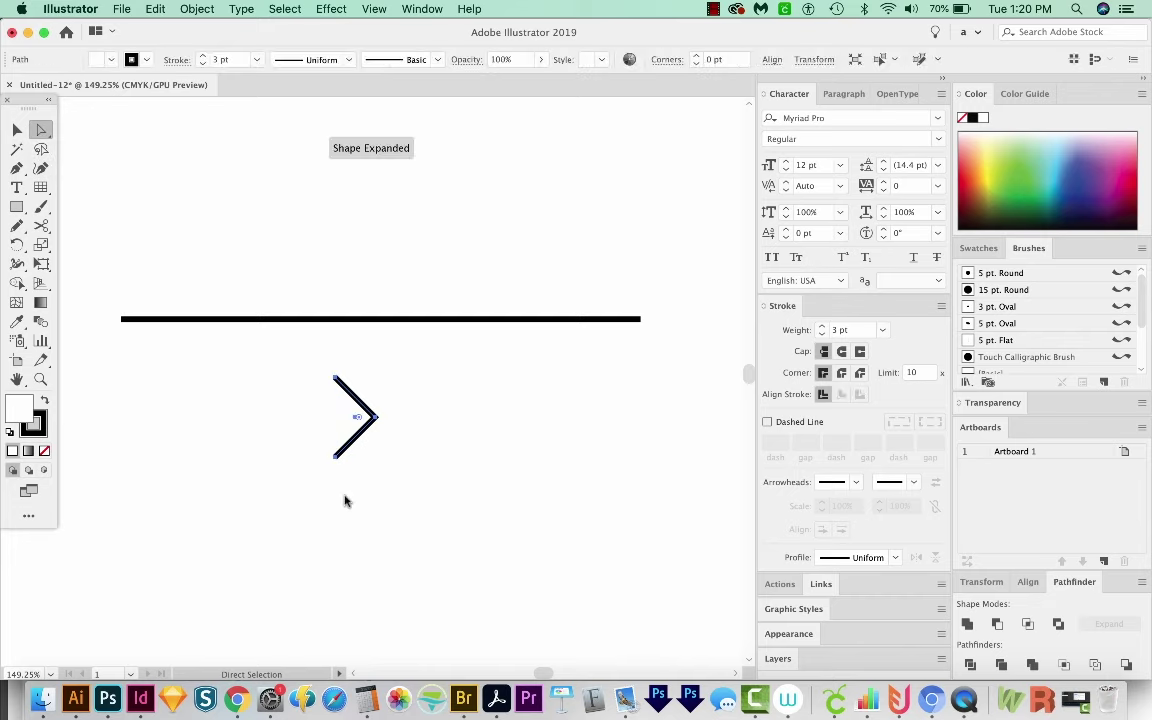
Move the chevron onto the line's right end as the arrowhead and set its fill to None.
key(v)
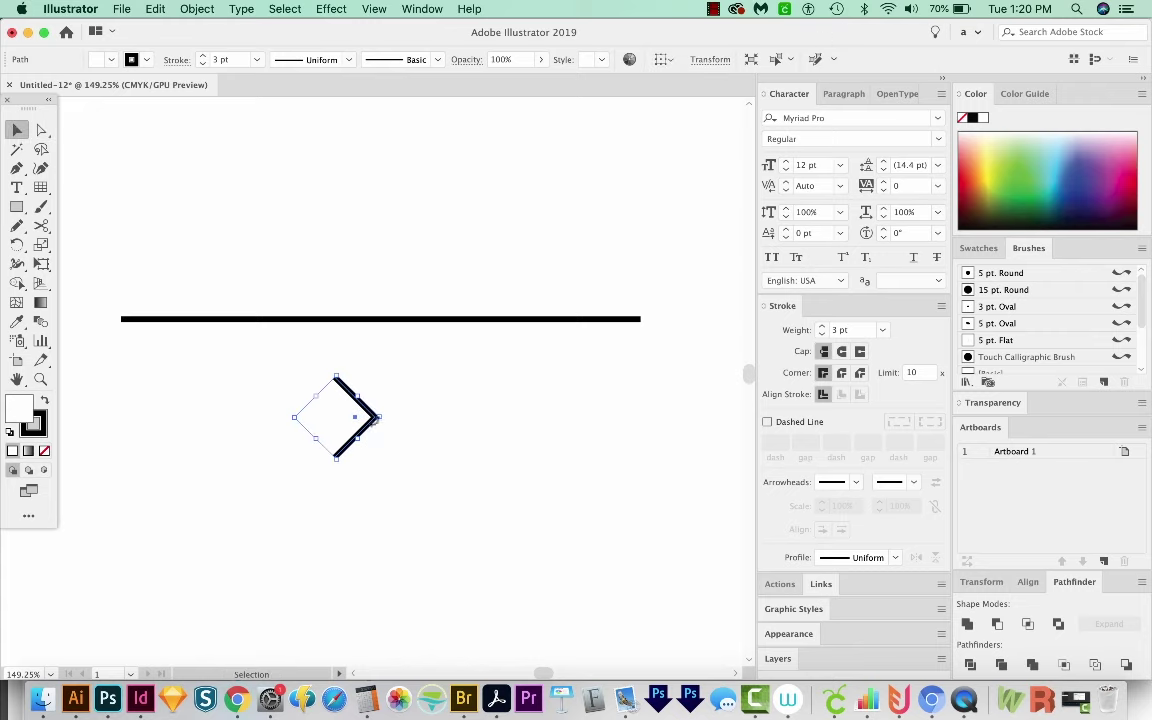
click(367, 447)
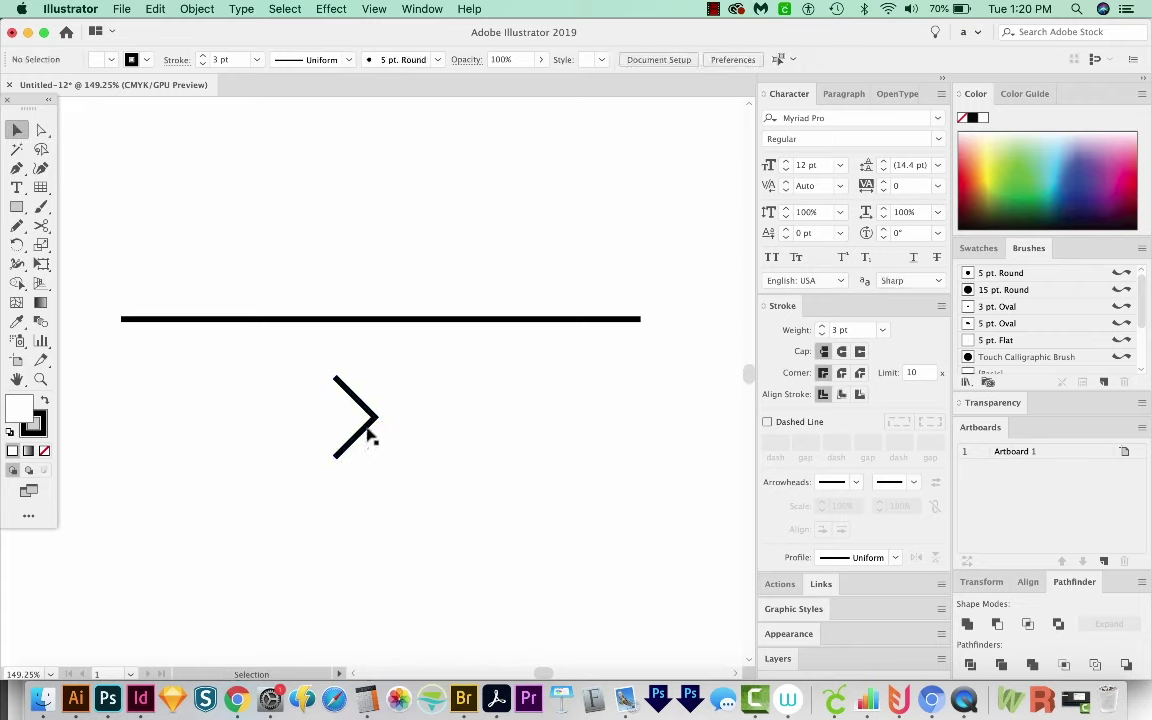
drag(370, 437, 639, 335)
scroll(590, 362, up, 2)
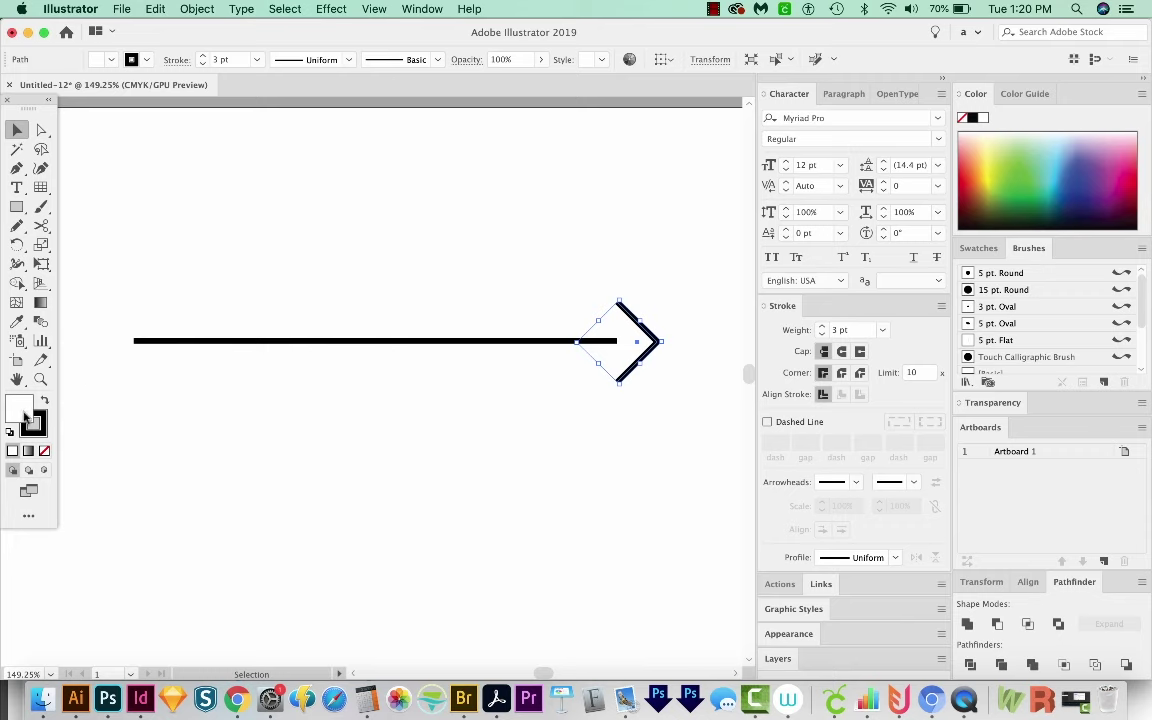
click(14, 403)
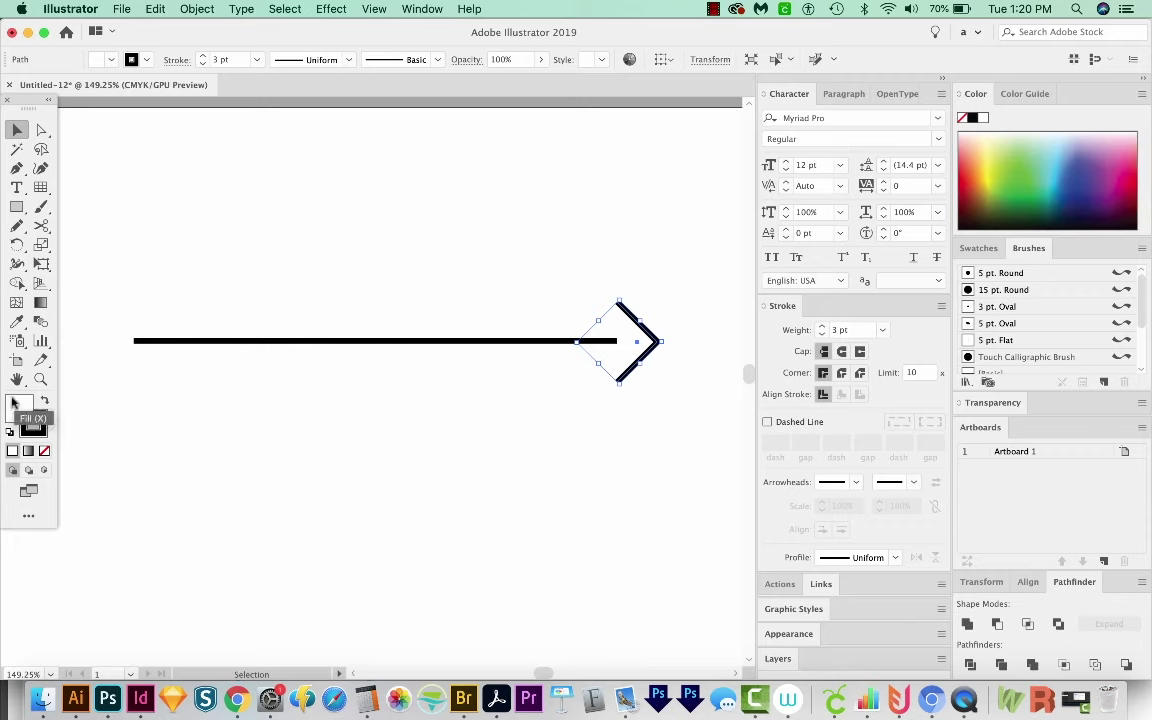
key(slash)
Copy the chevron to the line's left end and repeat with Cmd+D to stack five fletchings.
scroll(714, 342, left, 2)
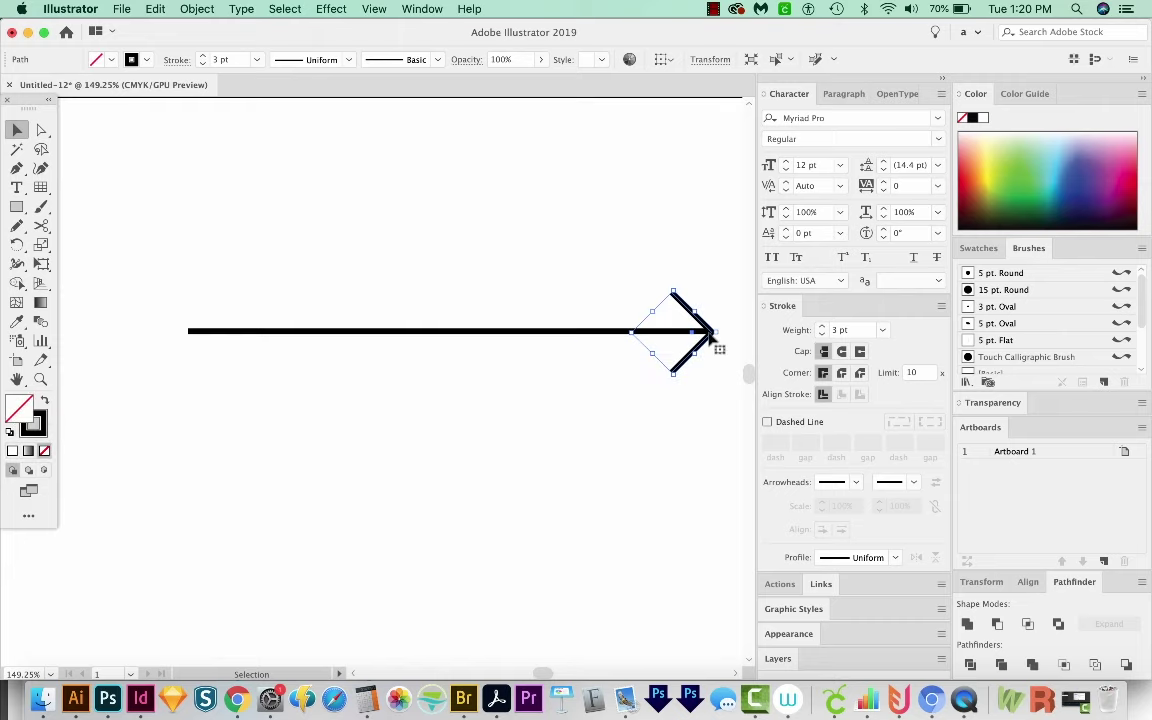
click(715, 341)
drag(715, 341, 204, 320)
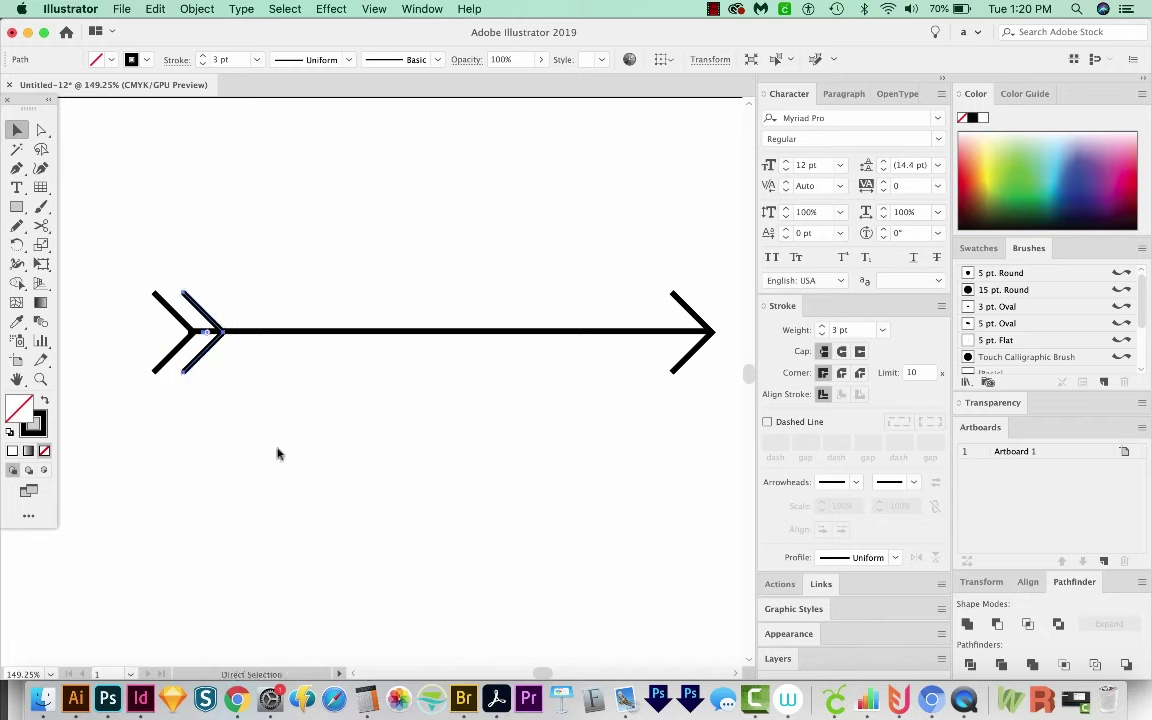
key(super+d)
key(super+d)
key(super+d)
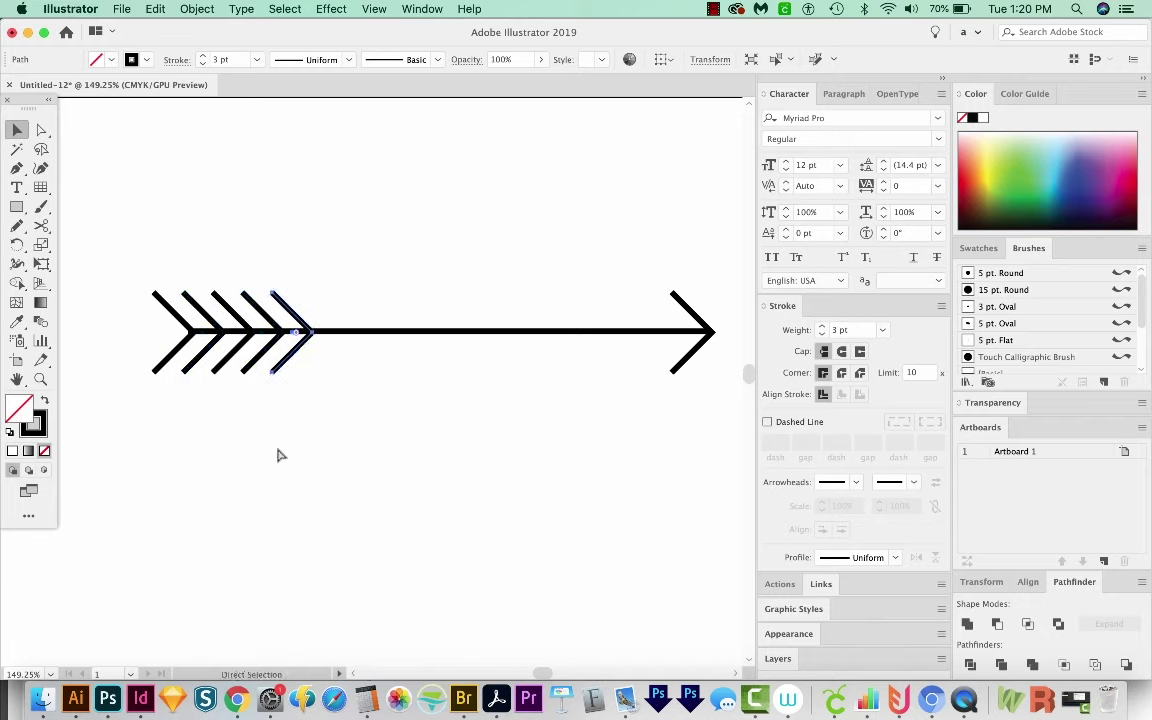
click(280, 455)
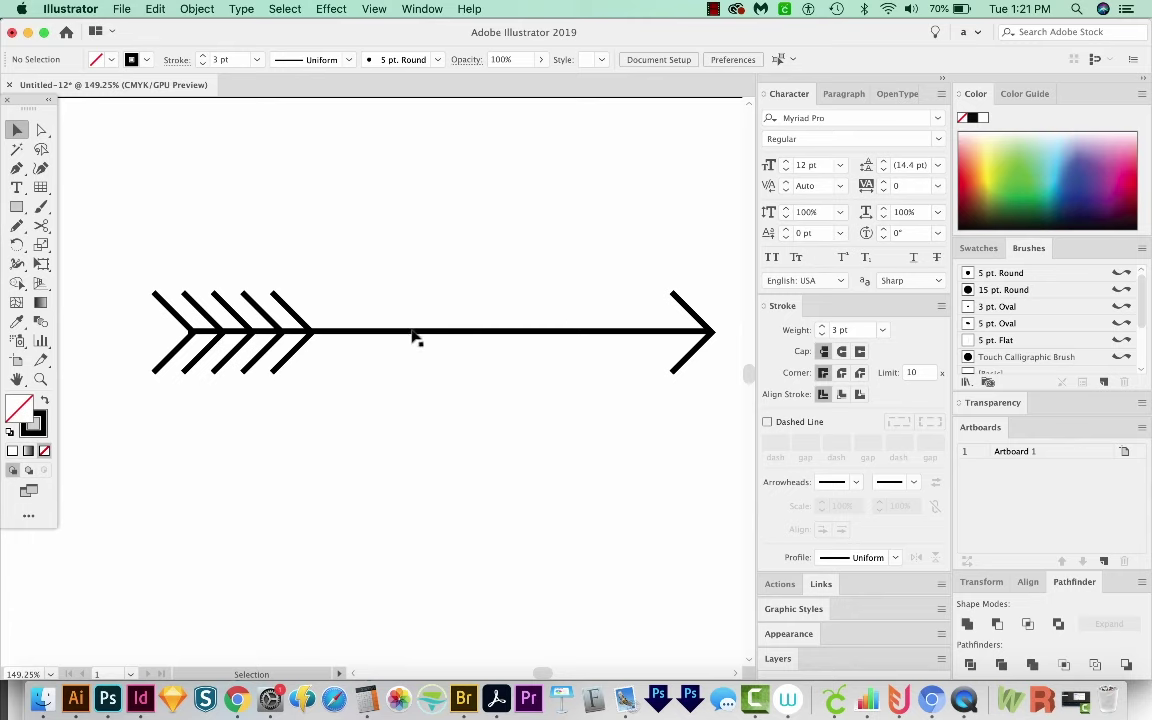
Draw a small circle on the shaft, copy it rightward, and enlarge both circles.
key(l)
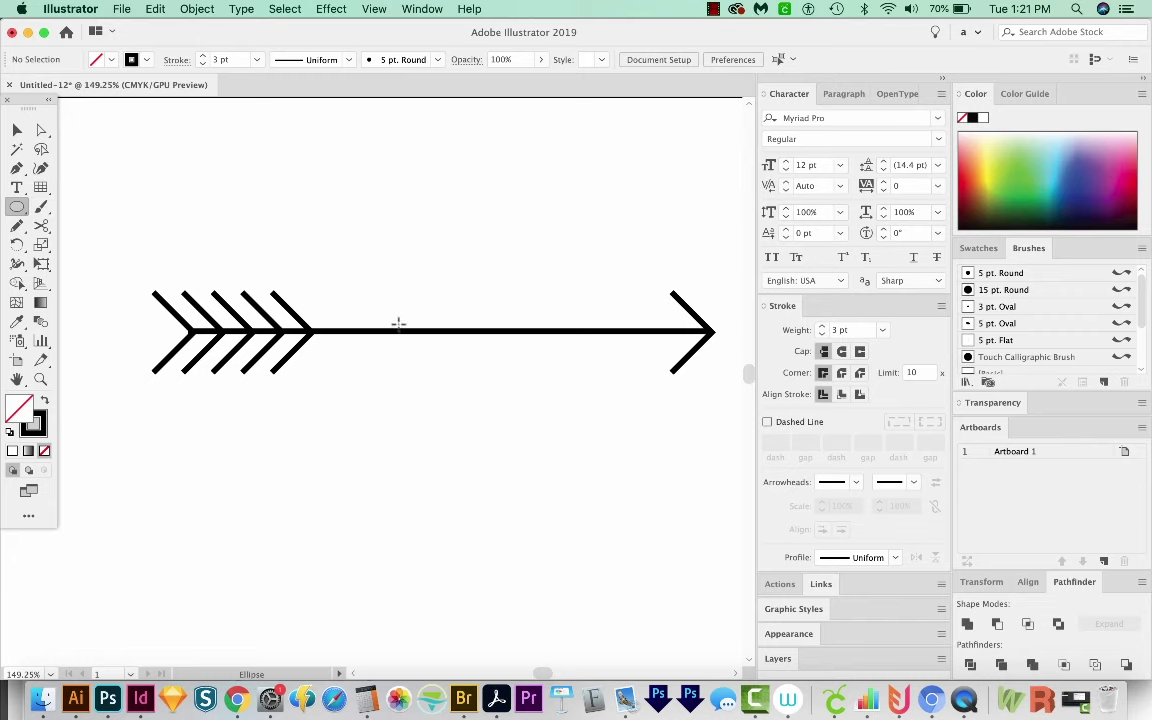
drag(399, 325, 425, 342)
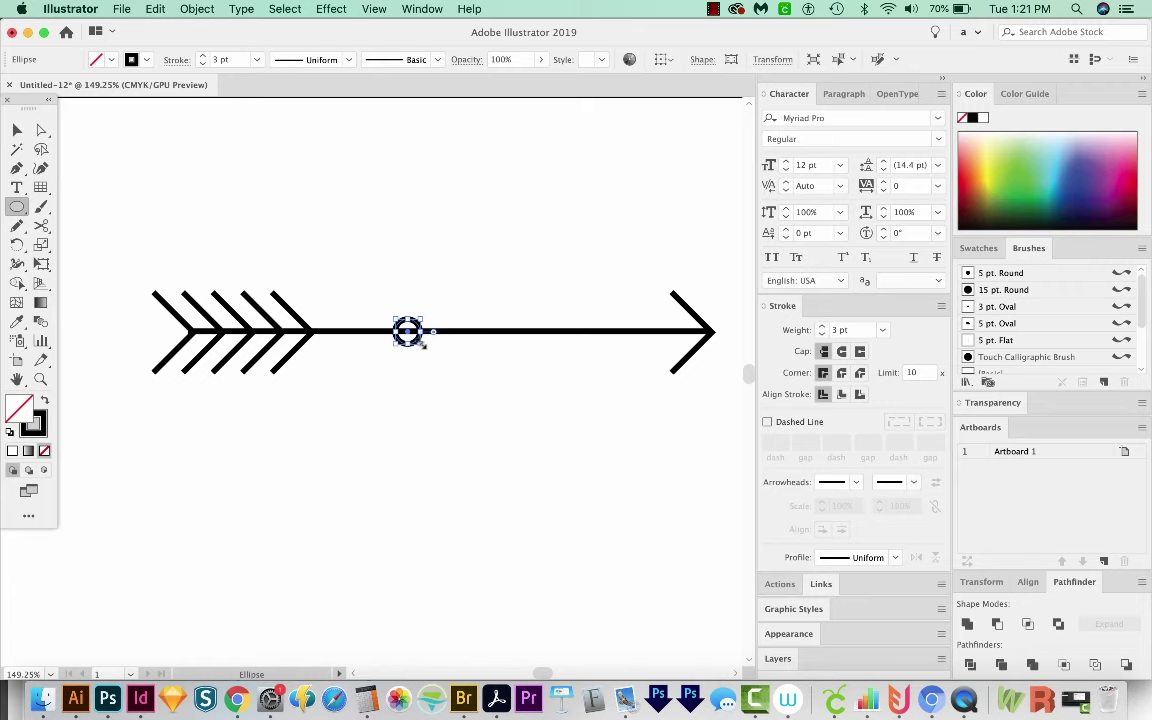
key(super+shift+a)
key(v)
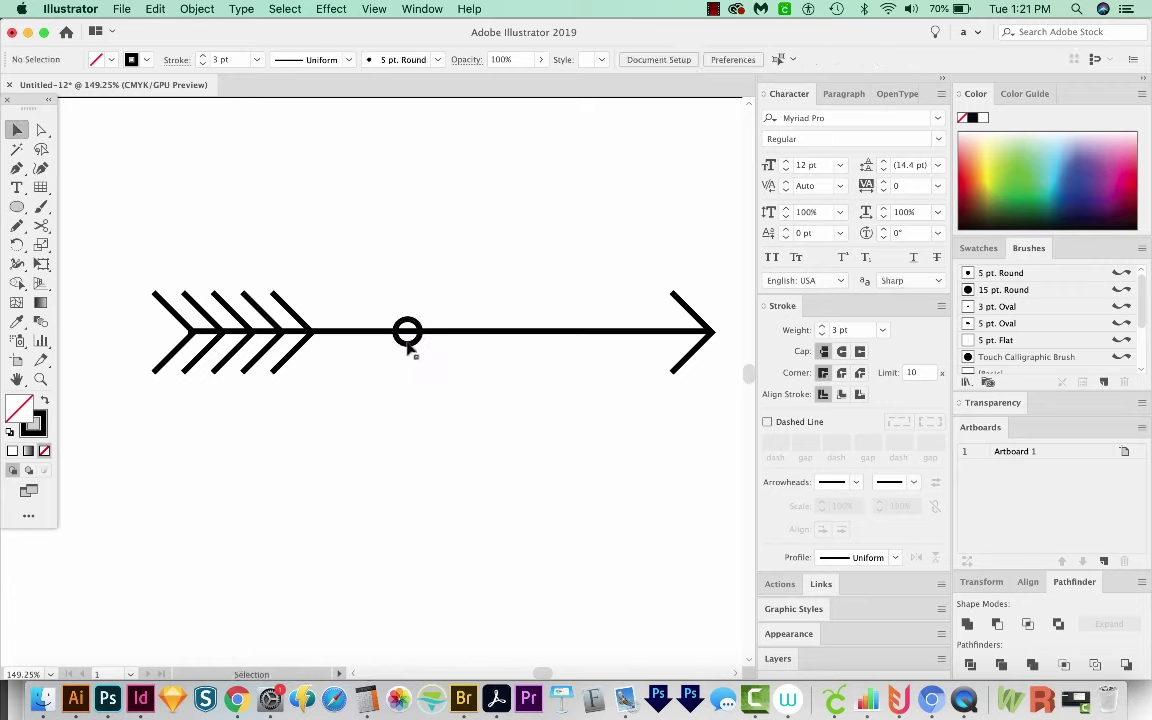
mouse_move(407, 343)
mouse_down()
mouse_move(457, 359)
mouse_move(463, 345)
mouse_up()
key(alt)
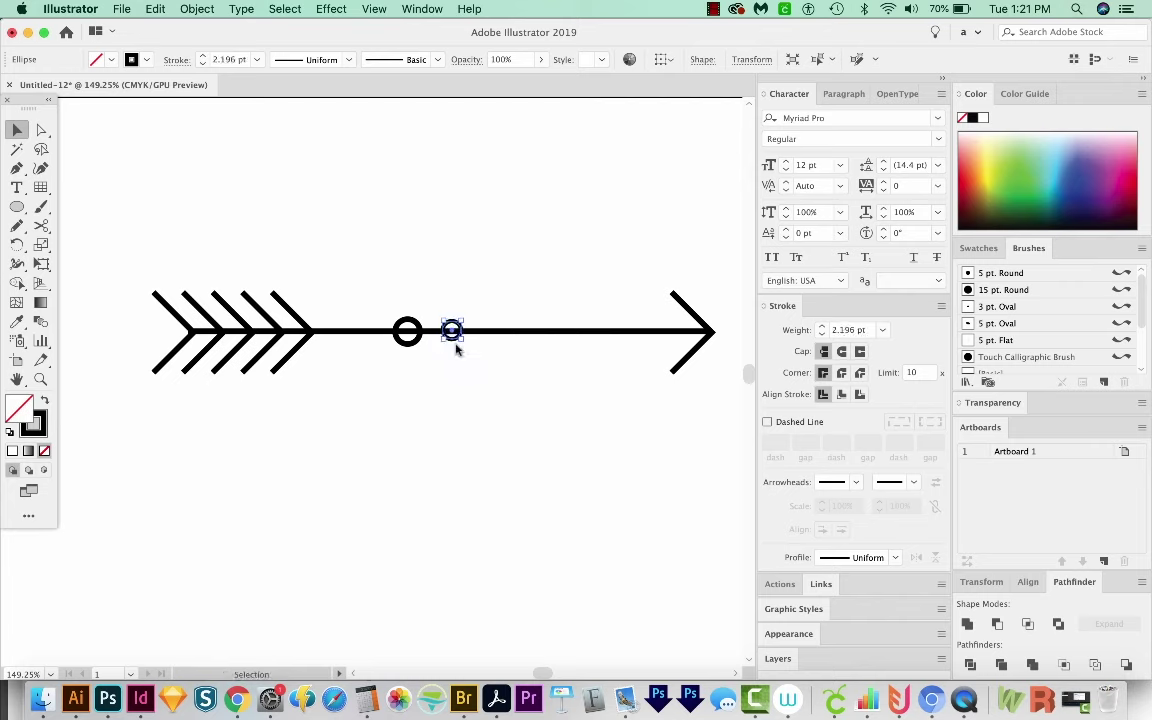
shift+click(405, 319)
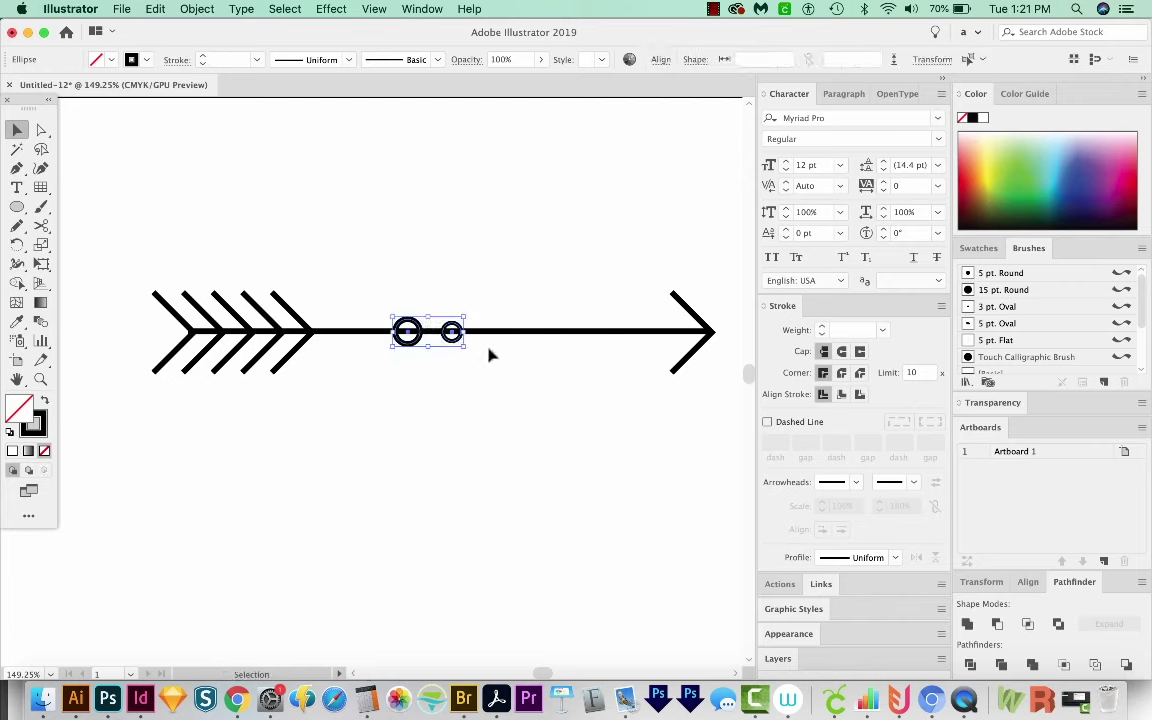
drag(464, 348, 479, 353)
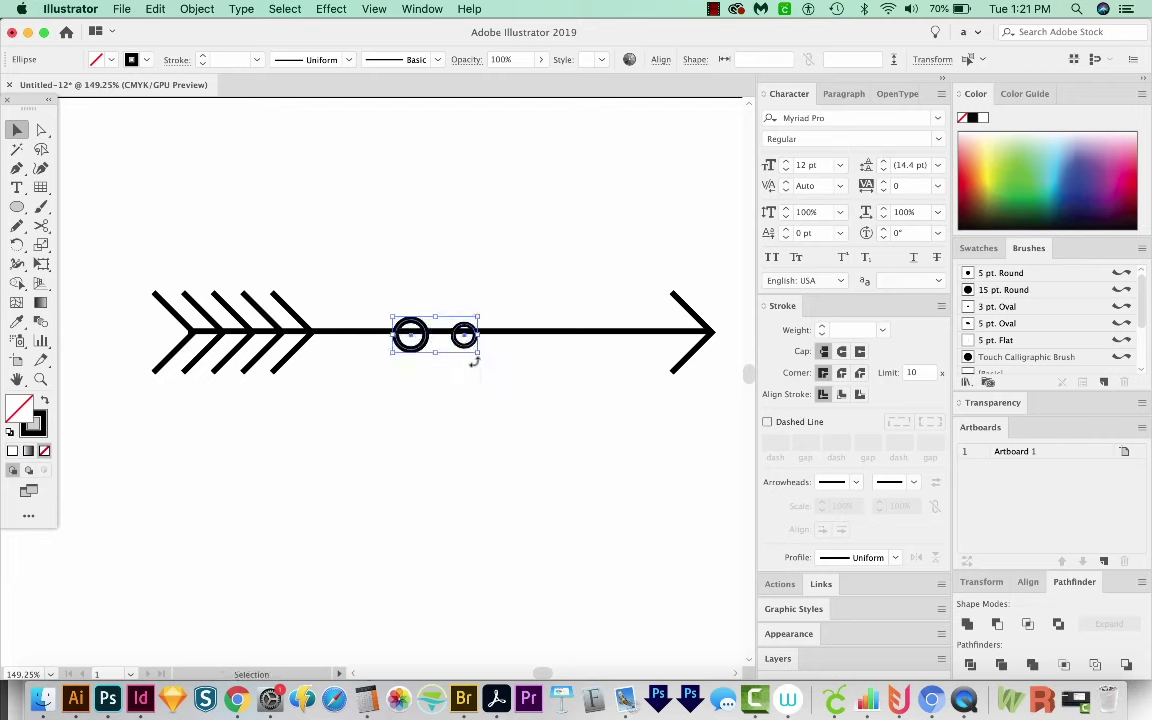
key(Up)
key(Up)
key(Up)
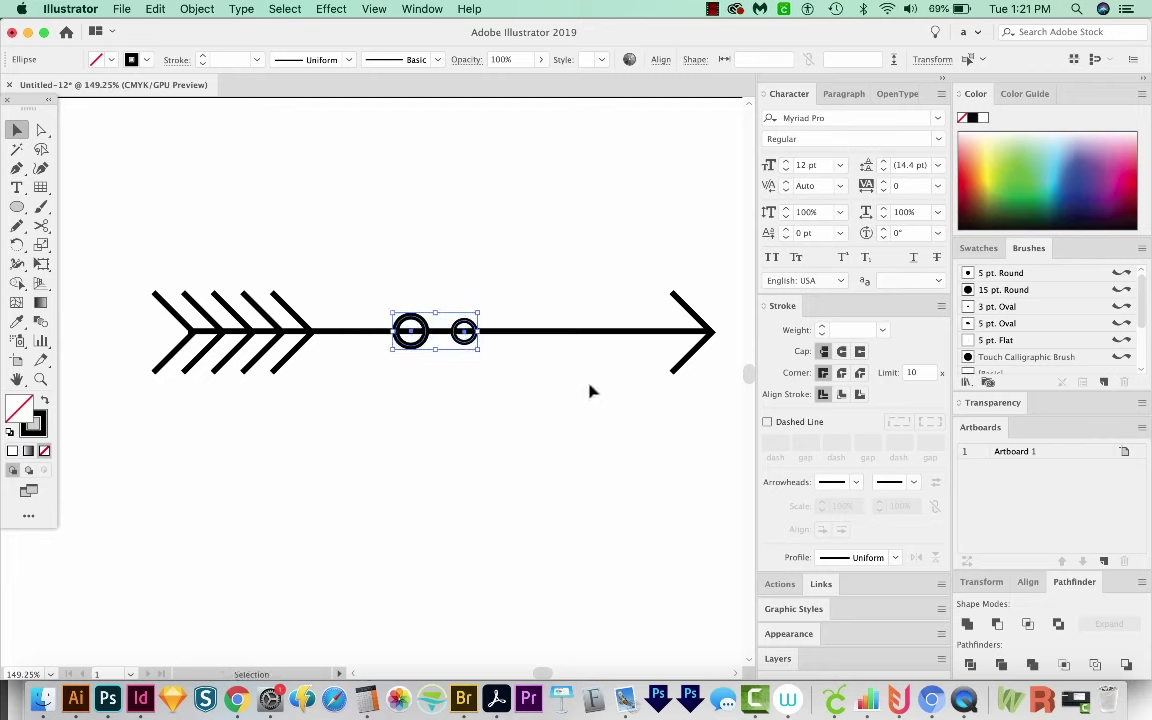
click(463, 314)
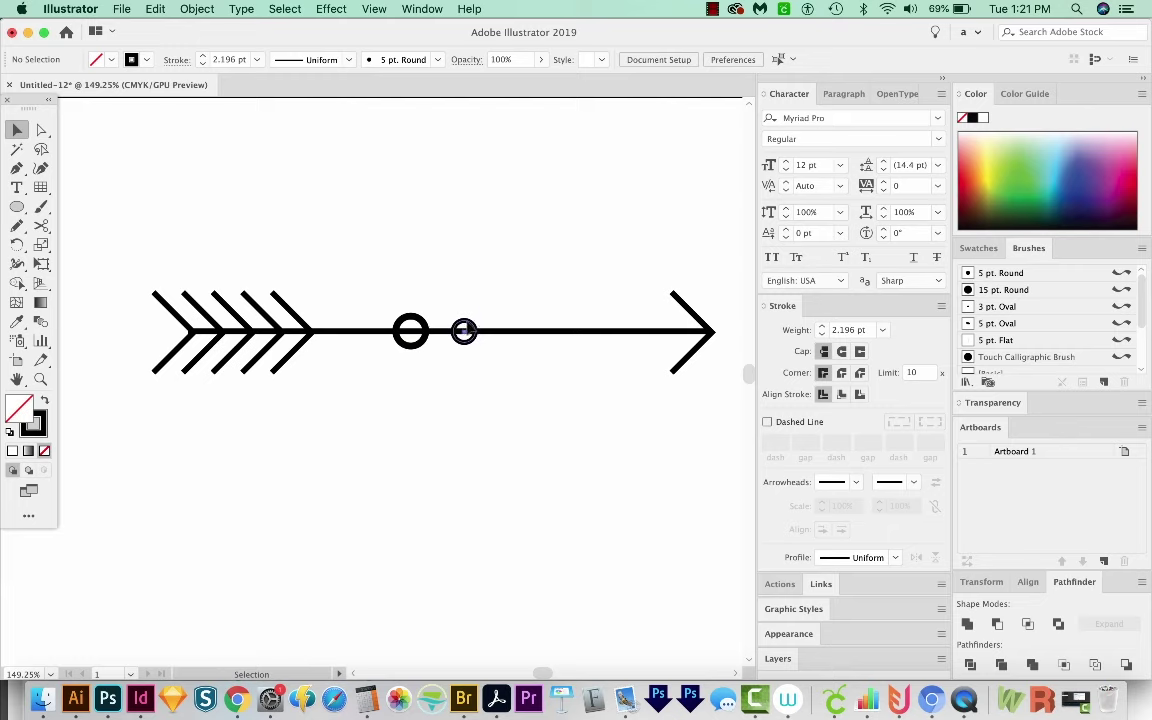
Copy three more circles along the shaft and fill the two outer circles solid black.
drag(463, 331, 505, 333)
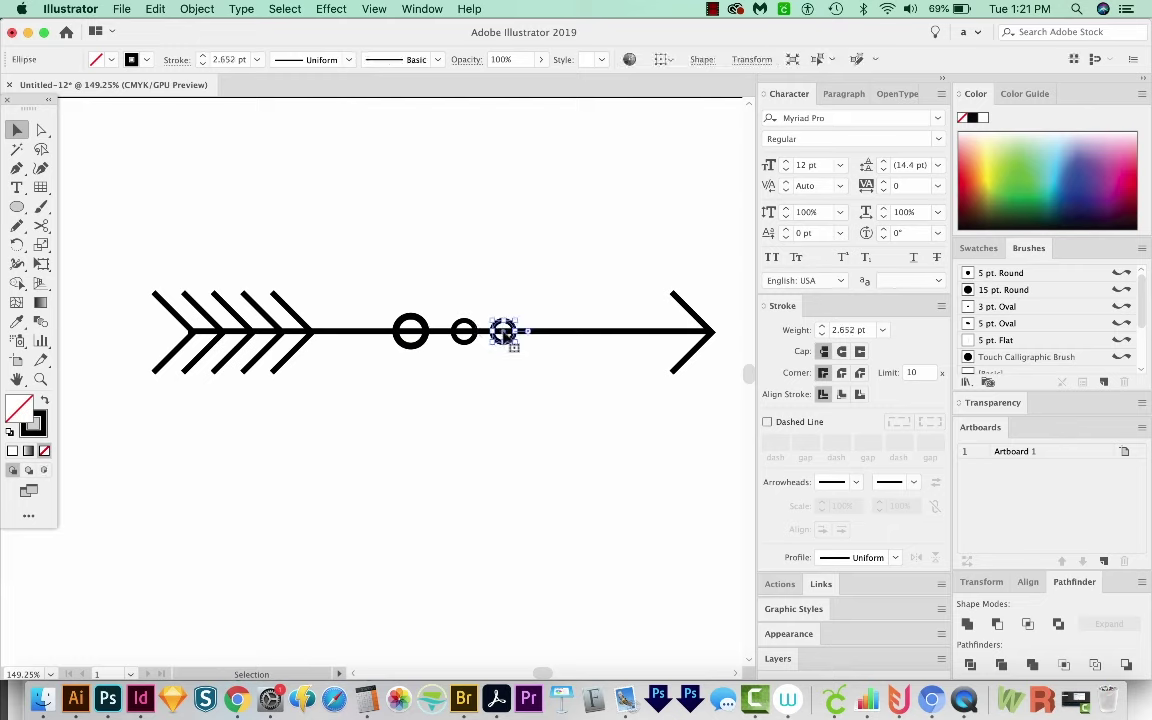
key(super+d)
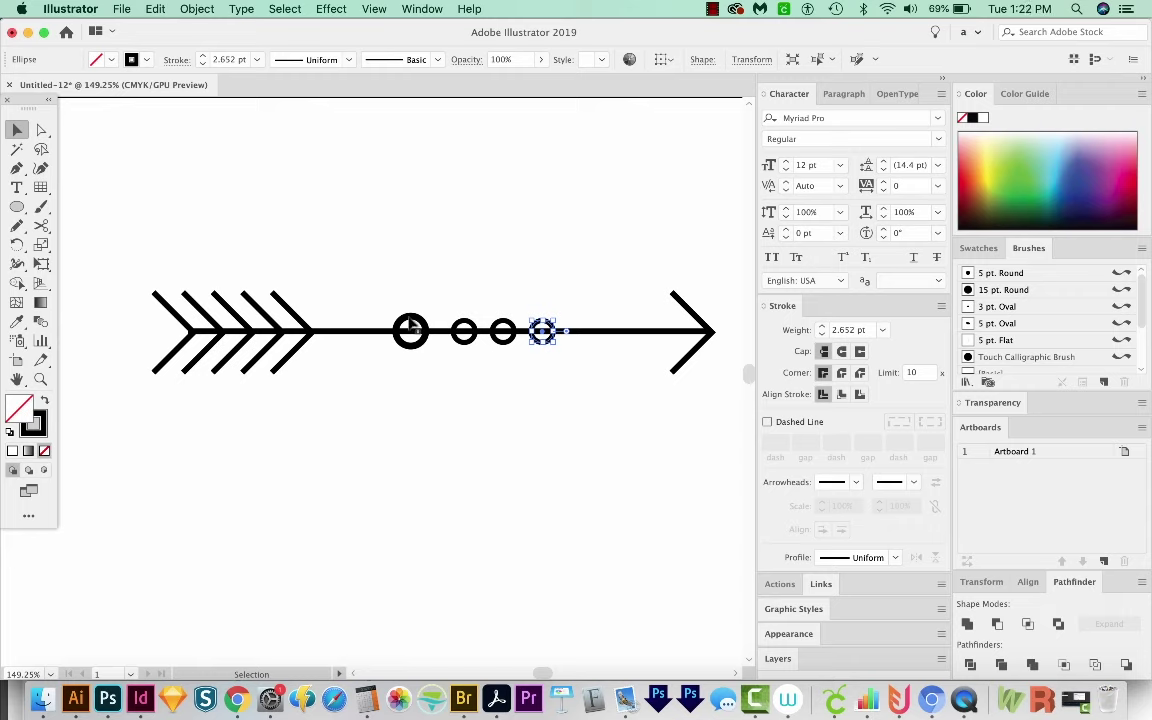
drag(541, 331, 595, 340)
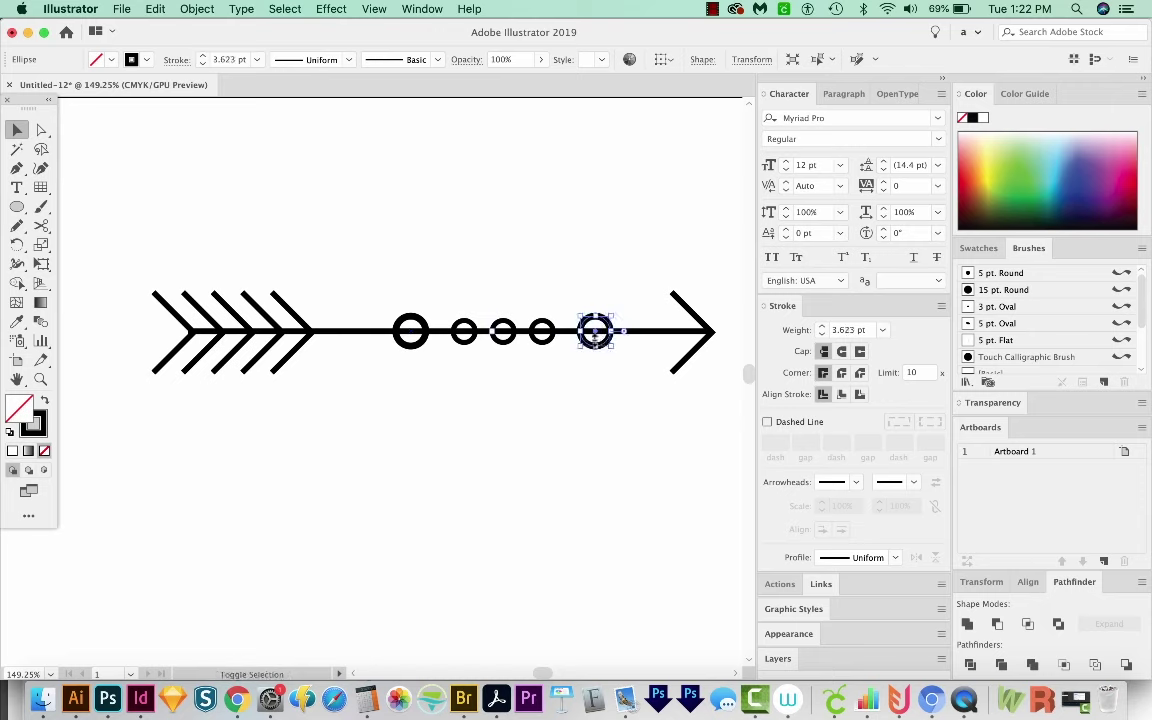
shift+click(416, 342)
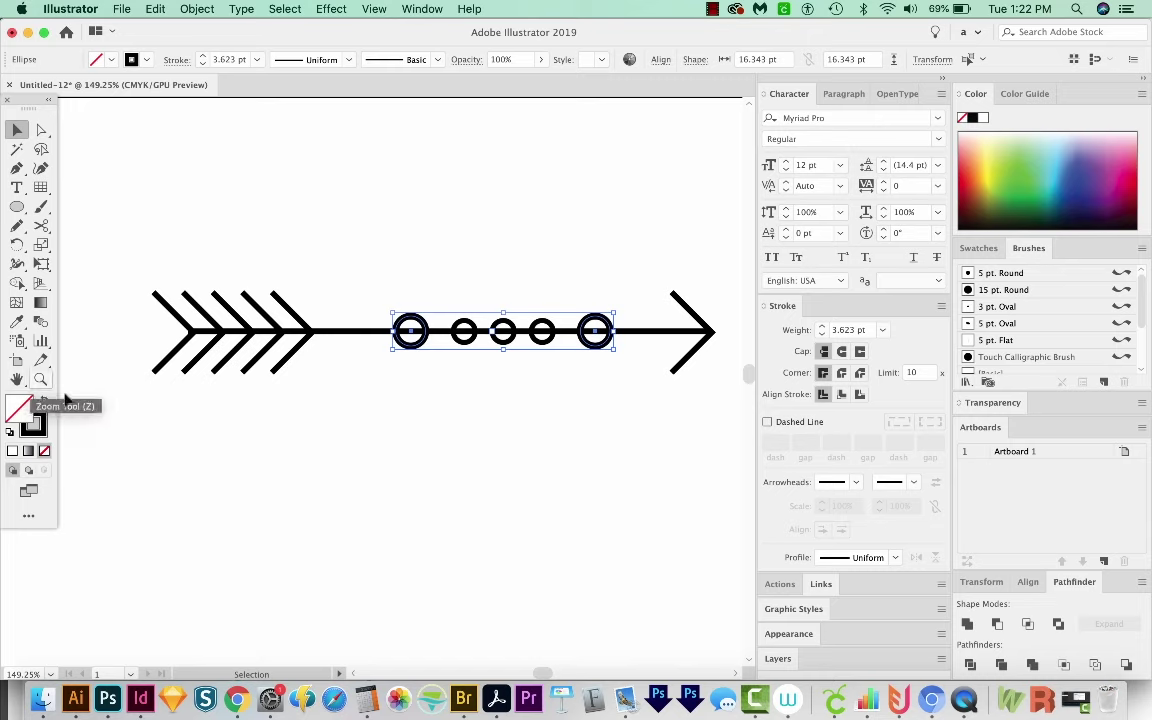
click(45, 402)
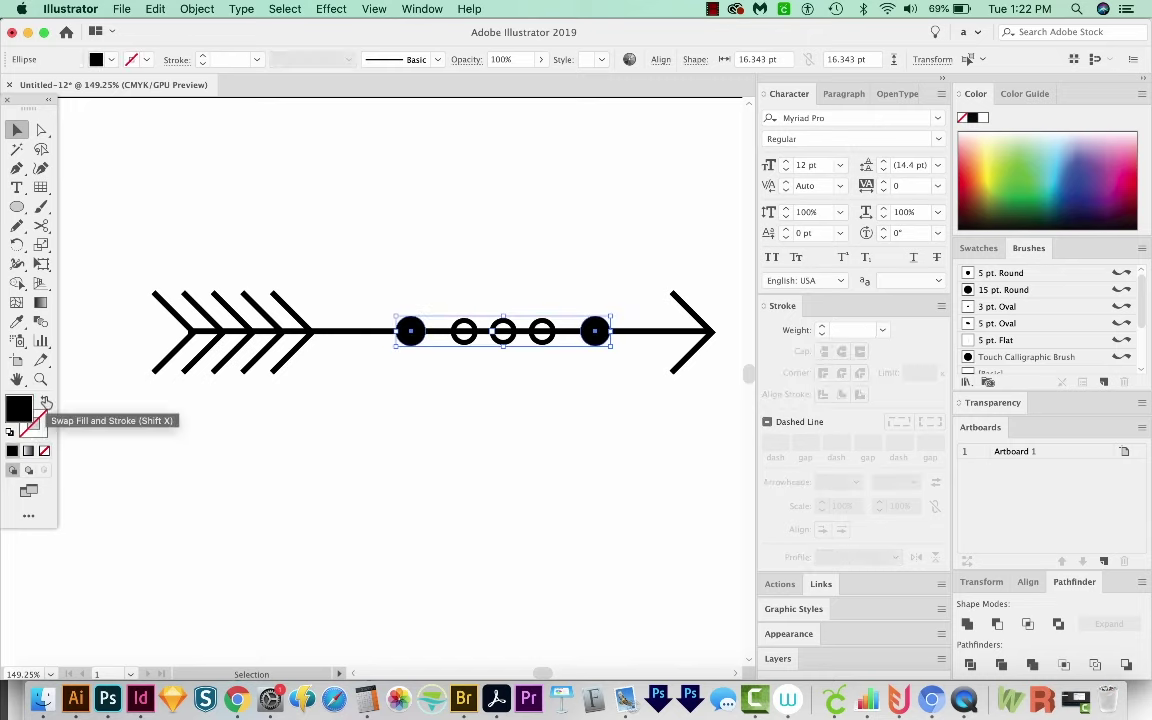
click(149, 429)
mouse_move(594, 465)
mouse_down()
mouse_move(451, 452)
mouse_move(469, 466)
mouse_up()
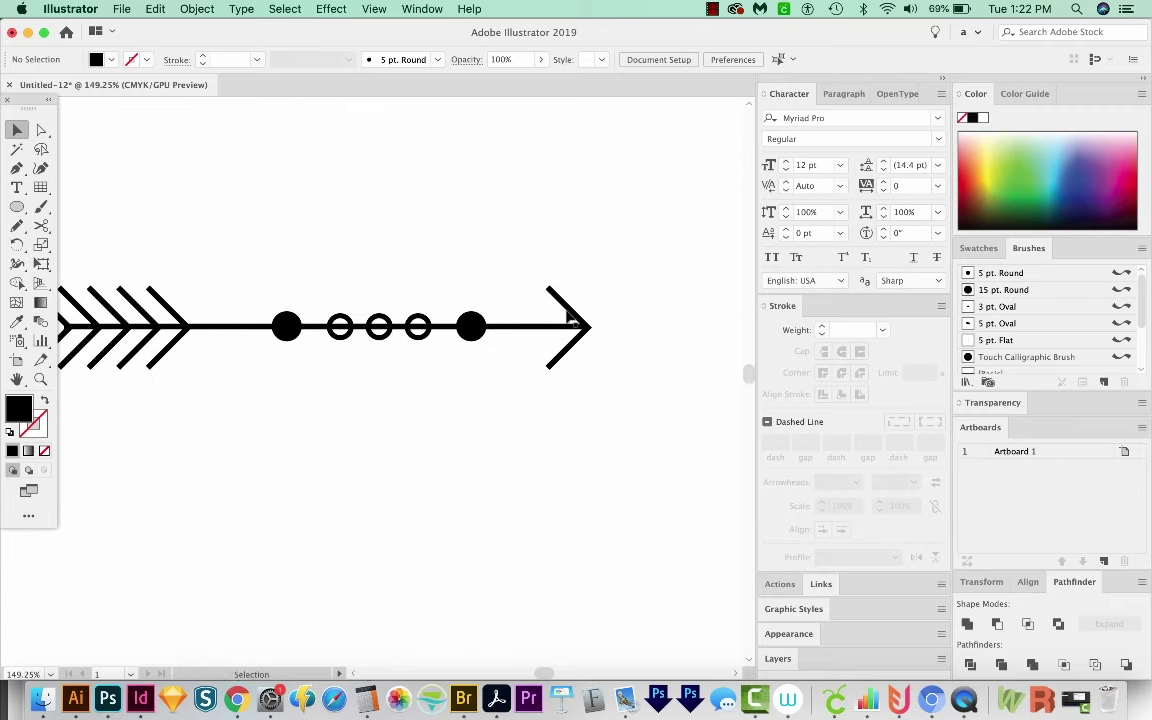
Make a larger copy of the arrowhead chevron so the tip shows two nested chevrons.
click(552, 295)
key(a)
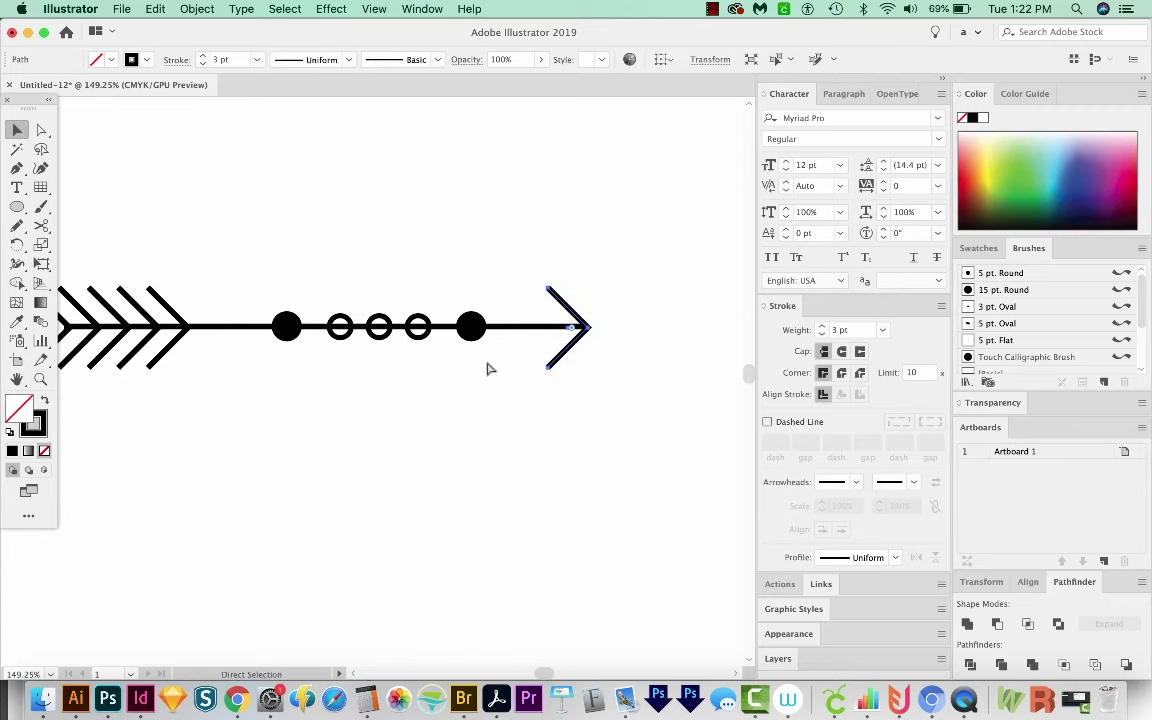
key(v)
key(a)
key(v)
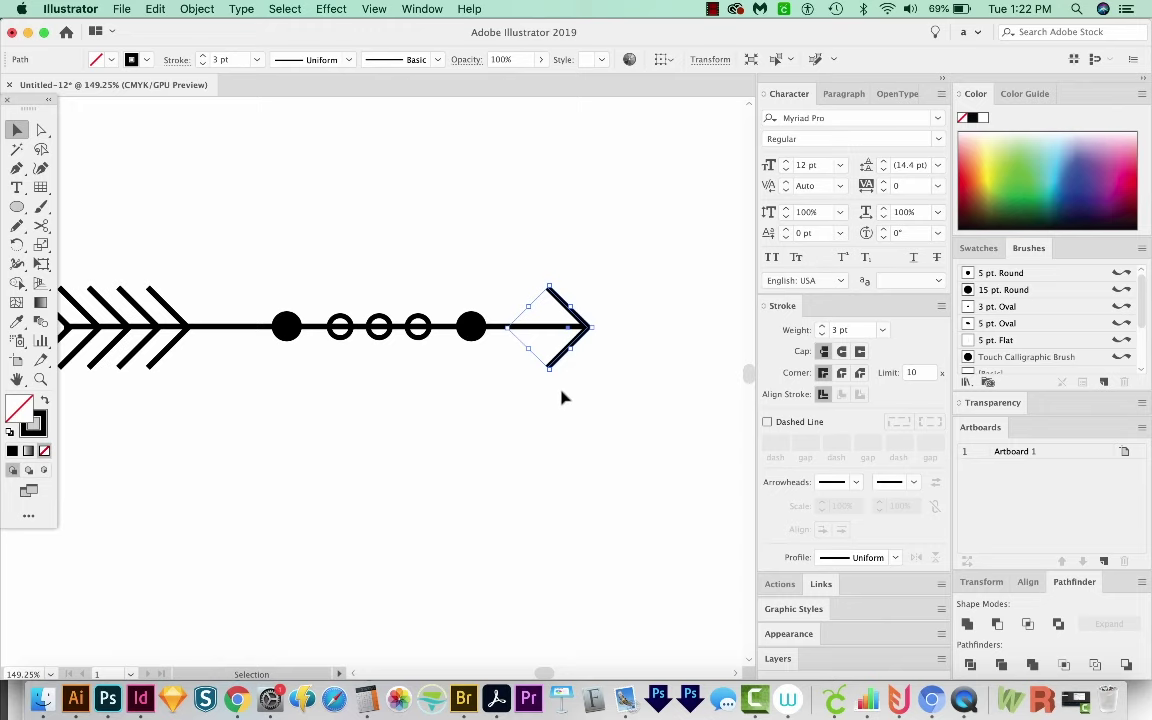
drag(594, 331, 612, 329)
key(a)
click(617, 416)
Select the top ends of both chevrons and open the Average dialog.
scroll(617, 416, left, 2)
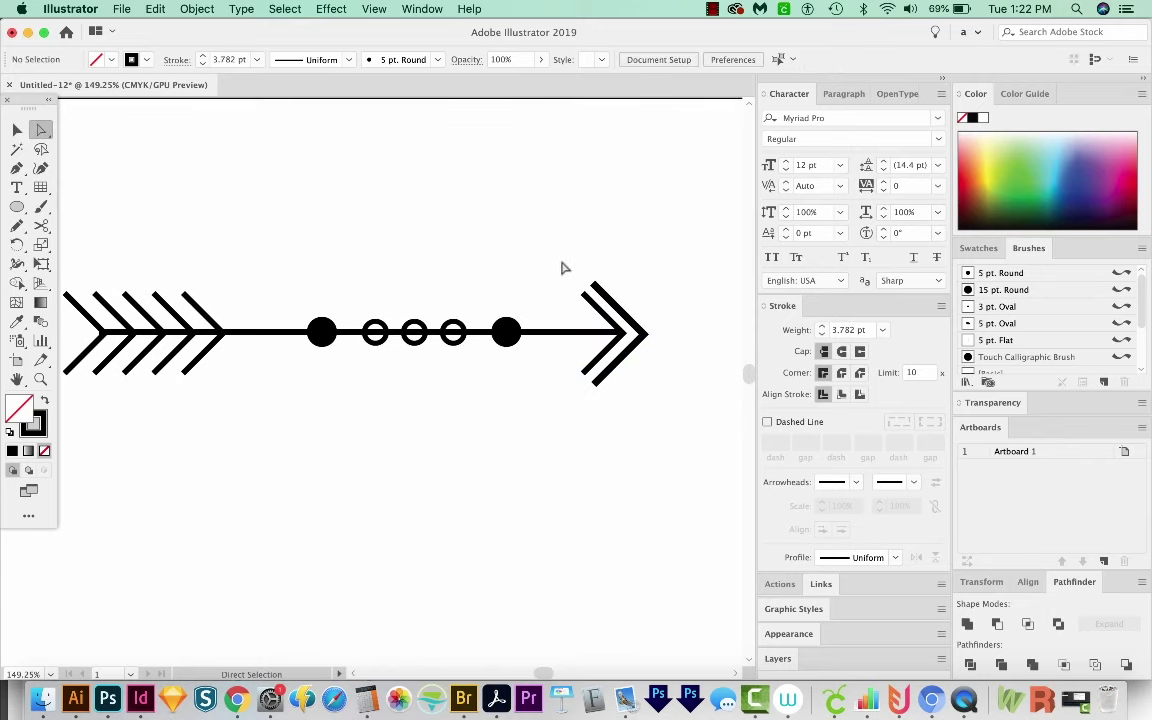
drag(561, 262, 604, 316)
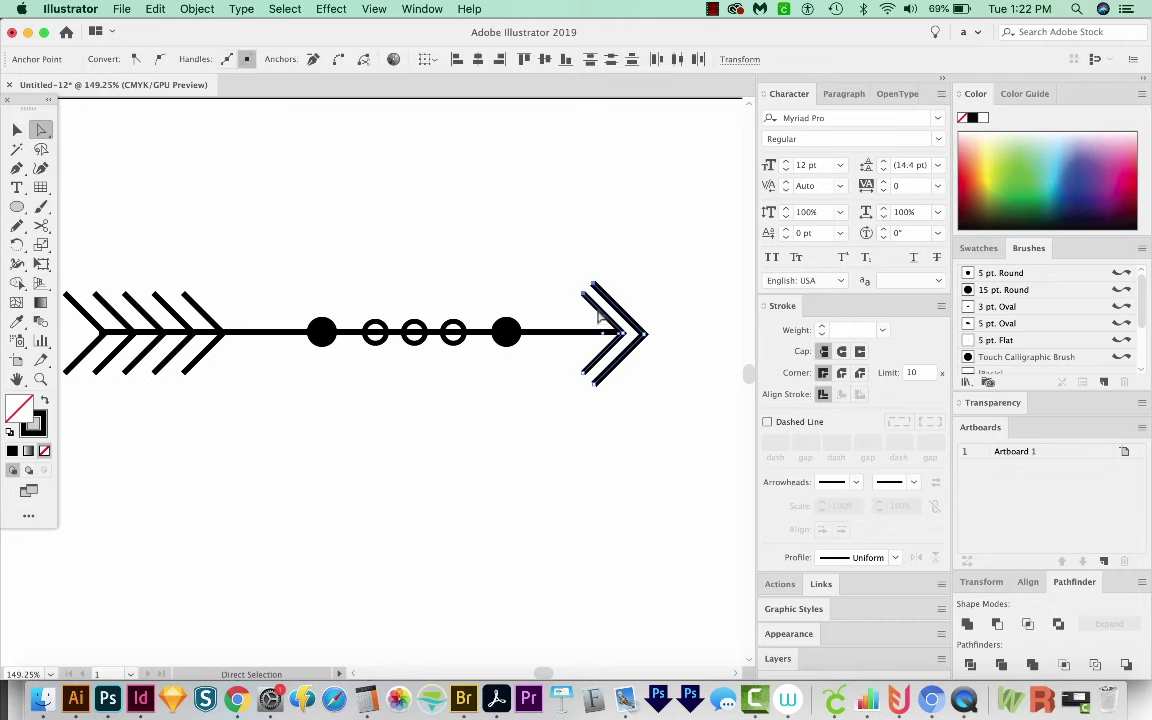
key(alt+super+j)
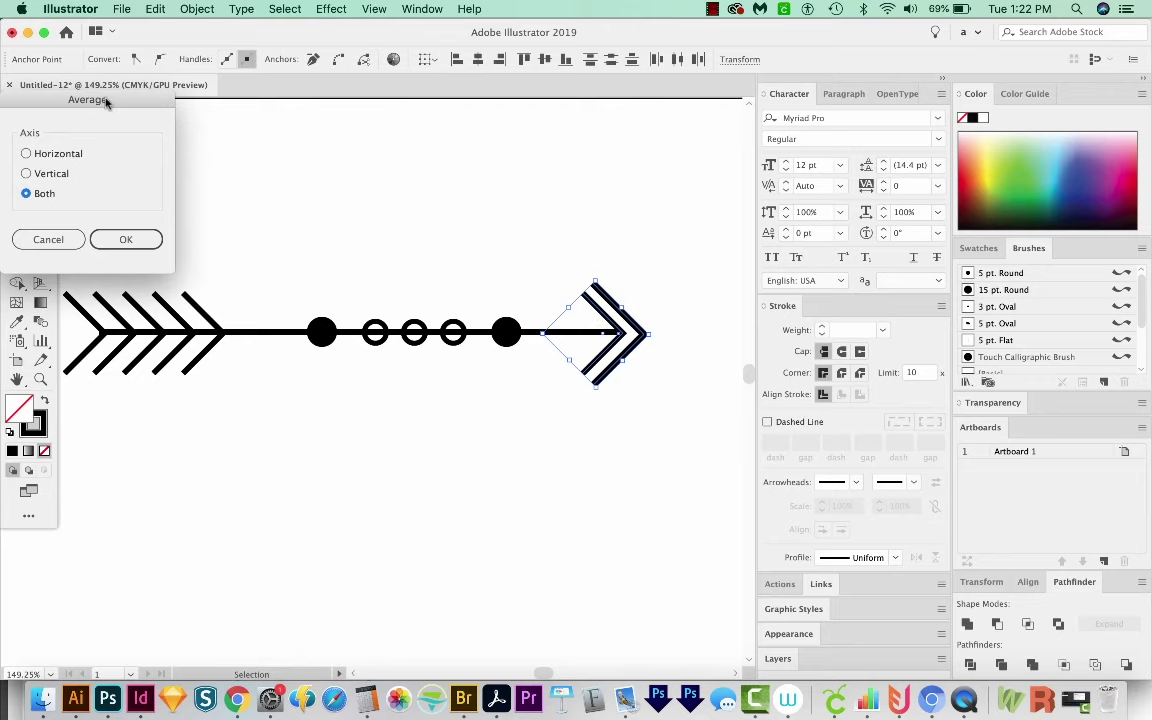
Average the top and bottom chevron end anchors on Both axes so the chevrons join.
drag(104, 98, 296, 181)
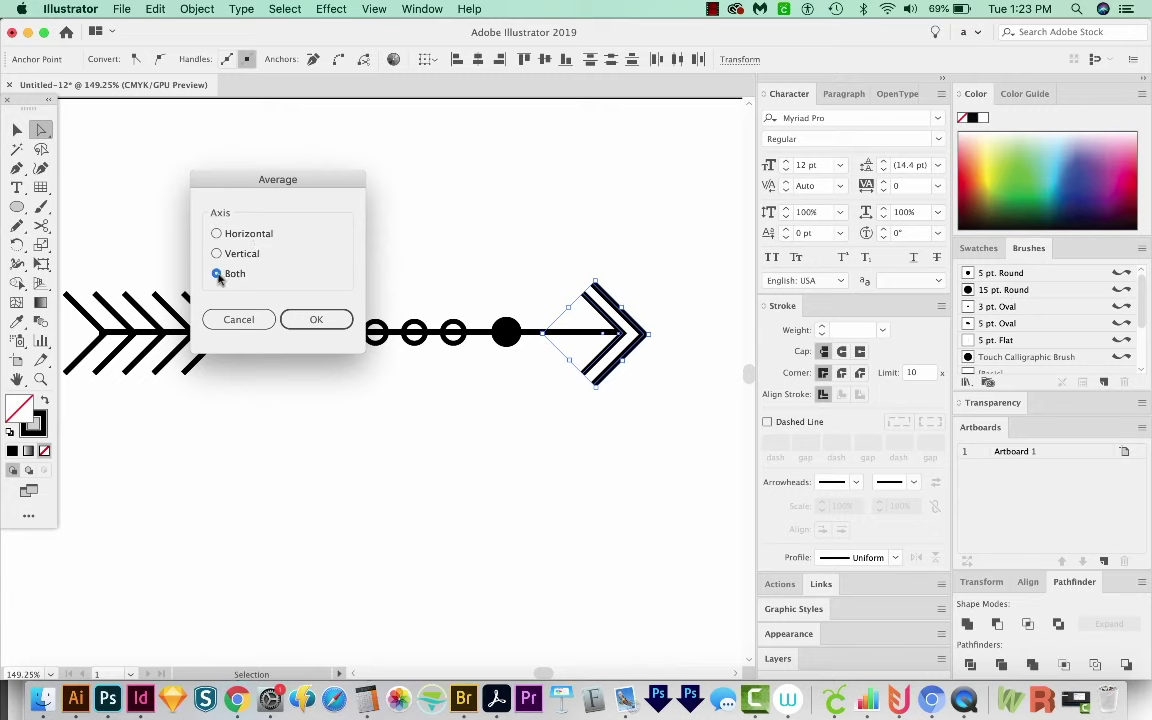
click(313, 319)
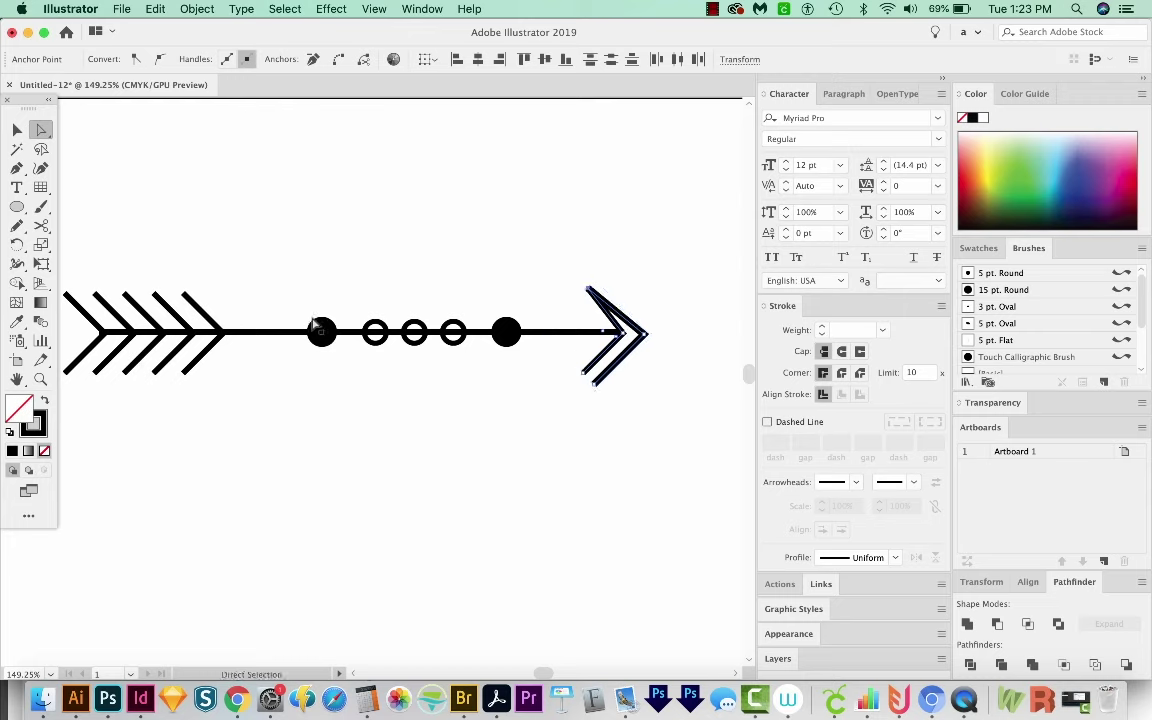
click(588, 290)
drag(561, 366, 613, 405)
key(super+alt+j)
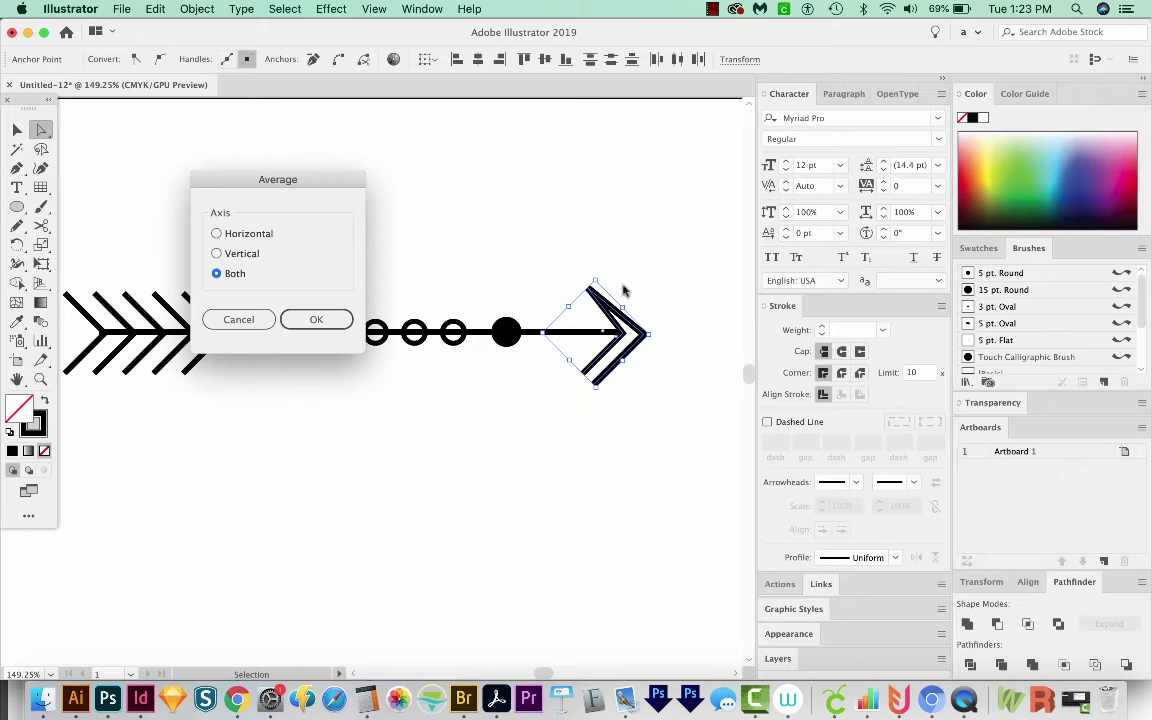
click(329, 328)
Select the joined chevron path and undo the last change to it.
key(v)
click(665, 272)
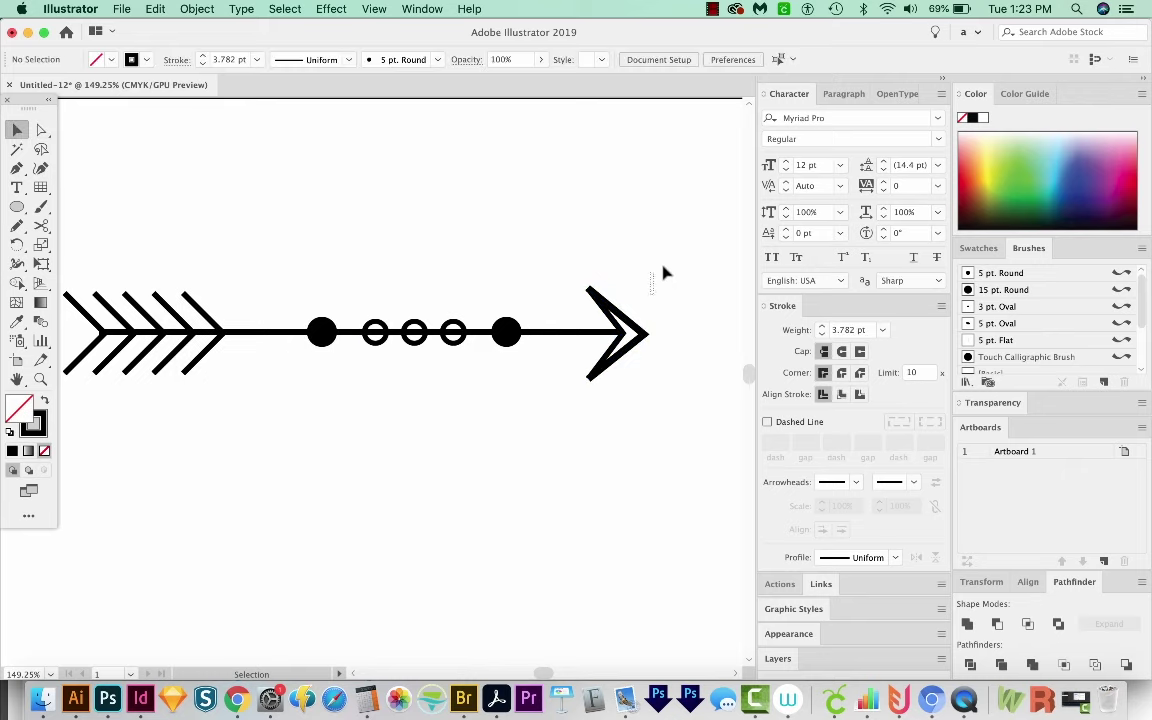
click(592, 300)
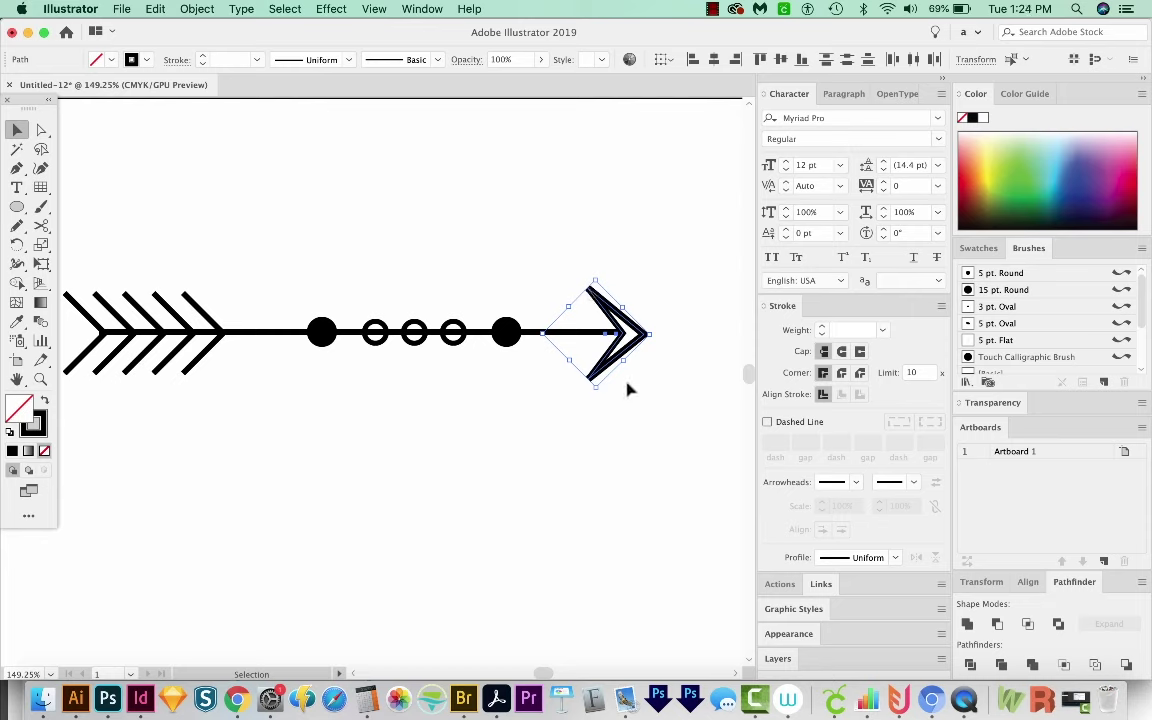
key(super+z)
key(v)
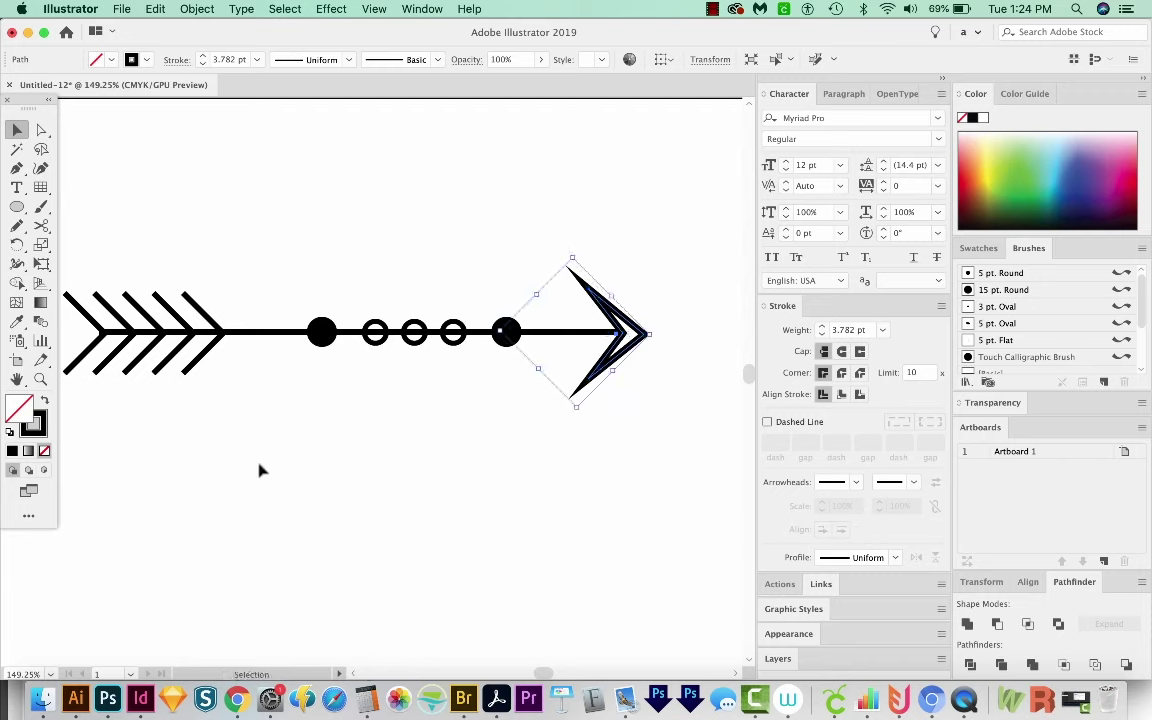
Make the arrowhead solid black and drag its tip anchor further right to lengthen it.
click(44, 403)
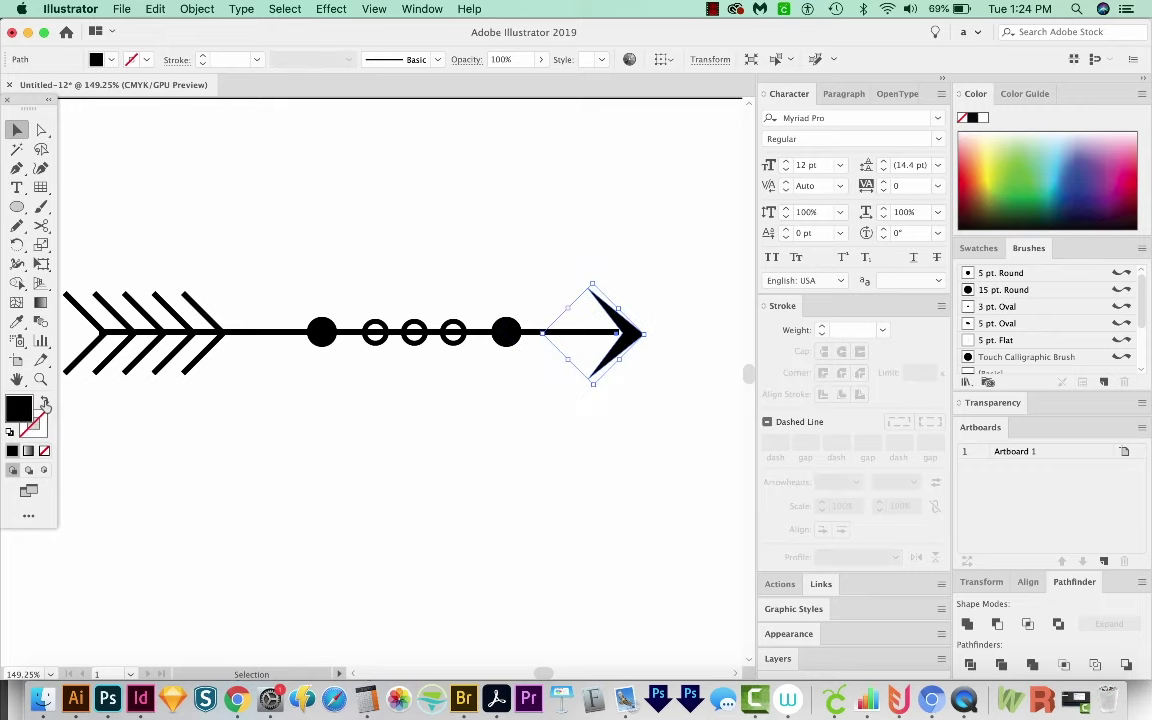
key(a)
click(545, 465)
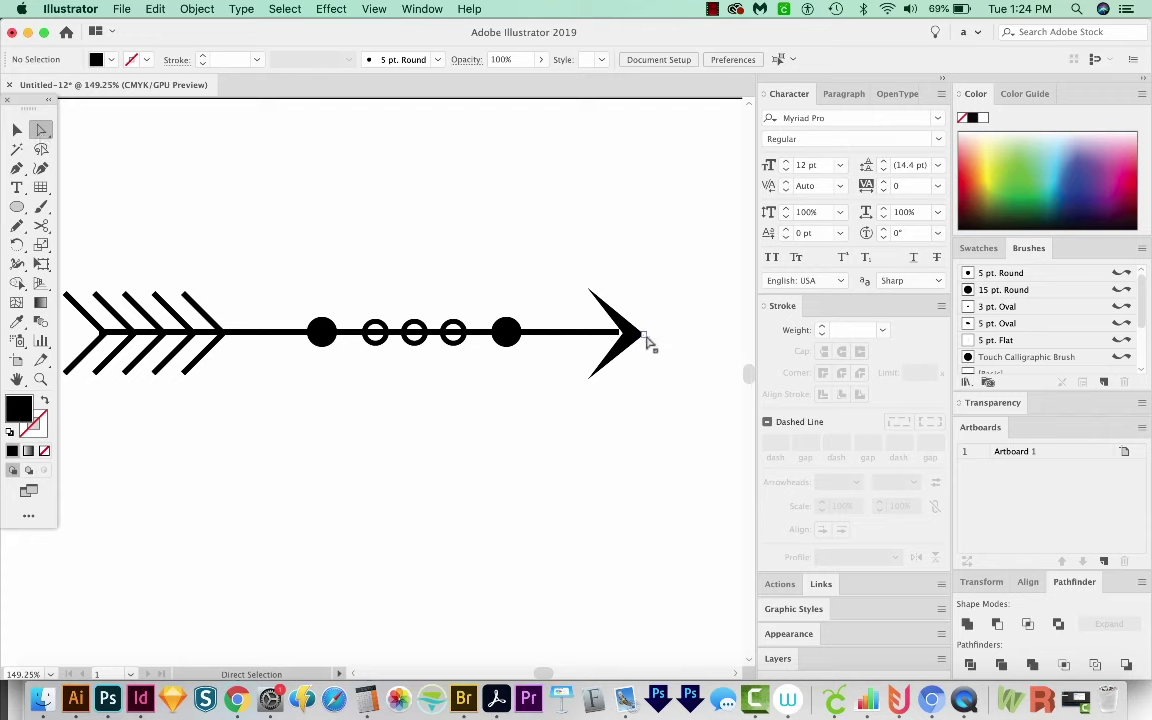
drag(643, 338, 676, 342)
click(676, 342)
Check the lengthened arrowhead and pan to view the whole arrow.
key(v)
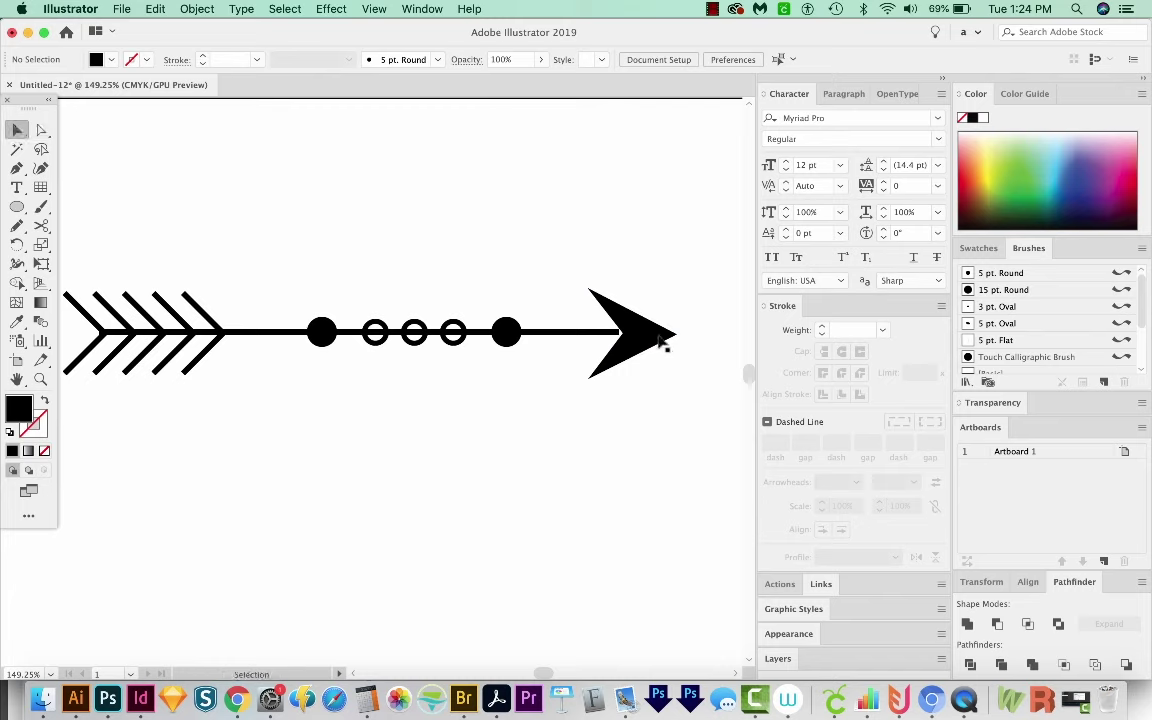
click(640, 335)
click(450, 445)
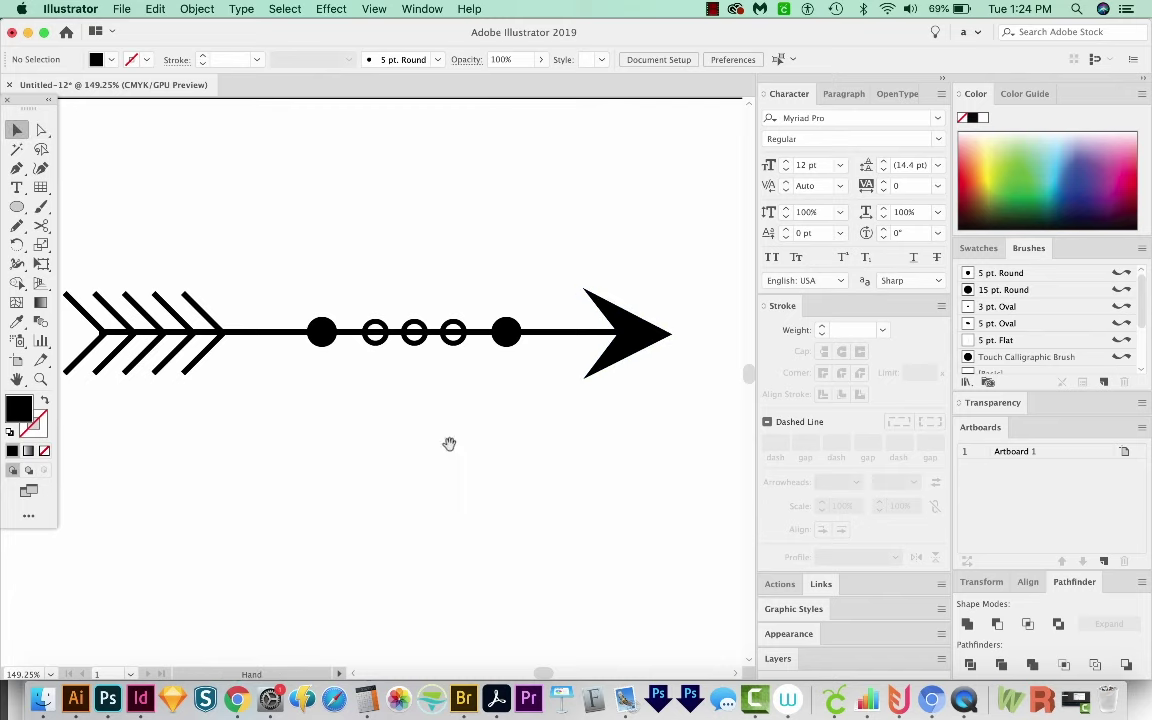
drag(450, 445, 483, 457)
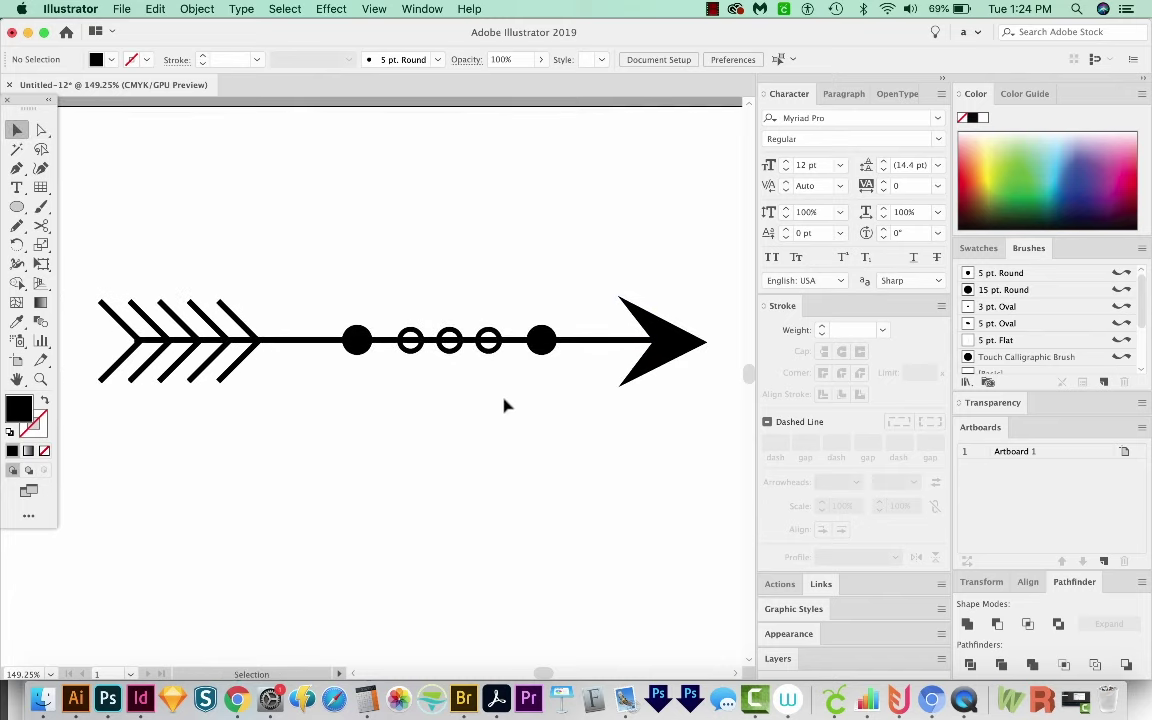
Vertically centre-align all the arrow parts, group them, and drag the group into the Brushes panel.
key(super+1)
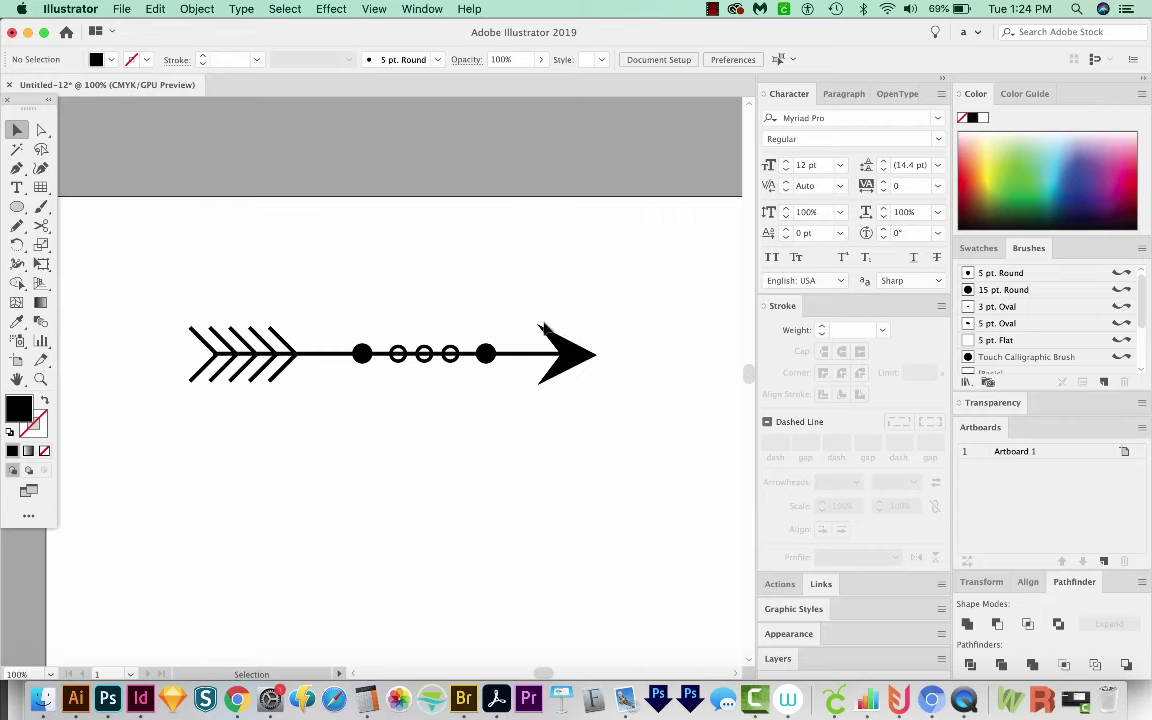
drag(645, 272, 150, 440)
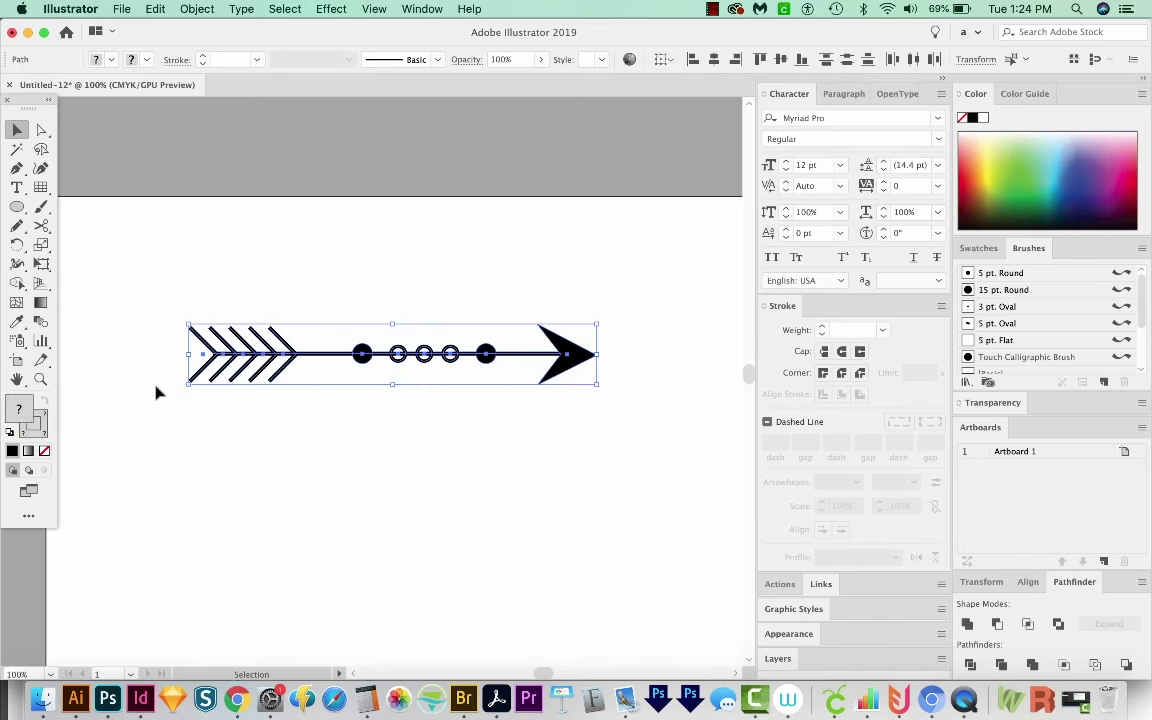
click(1030, 585)
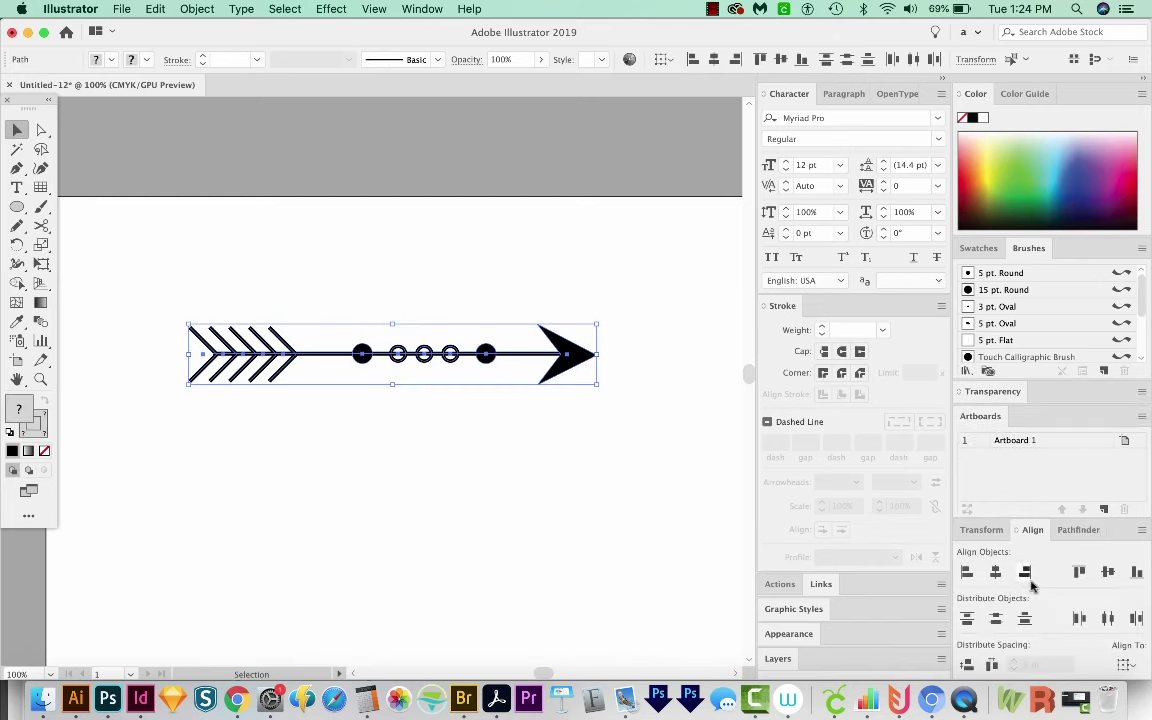
click(1108, 572)
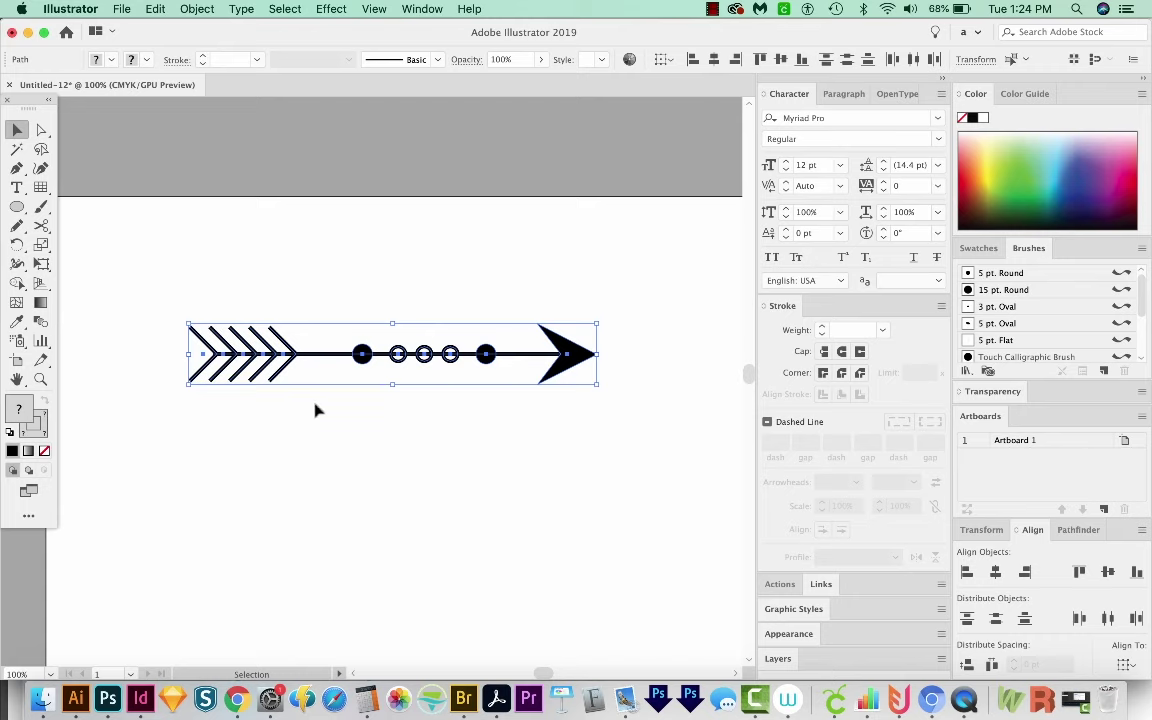
key(super+g)
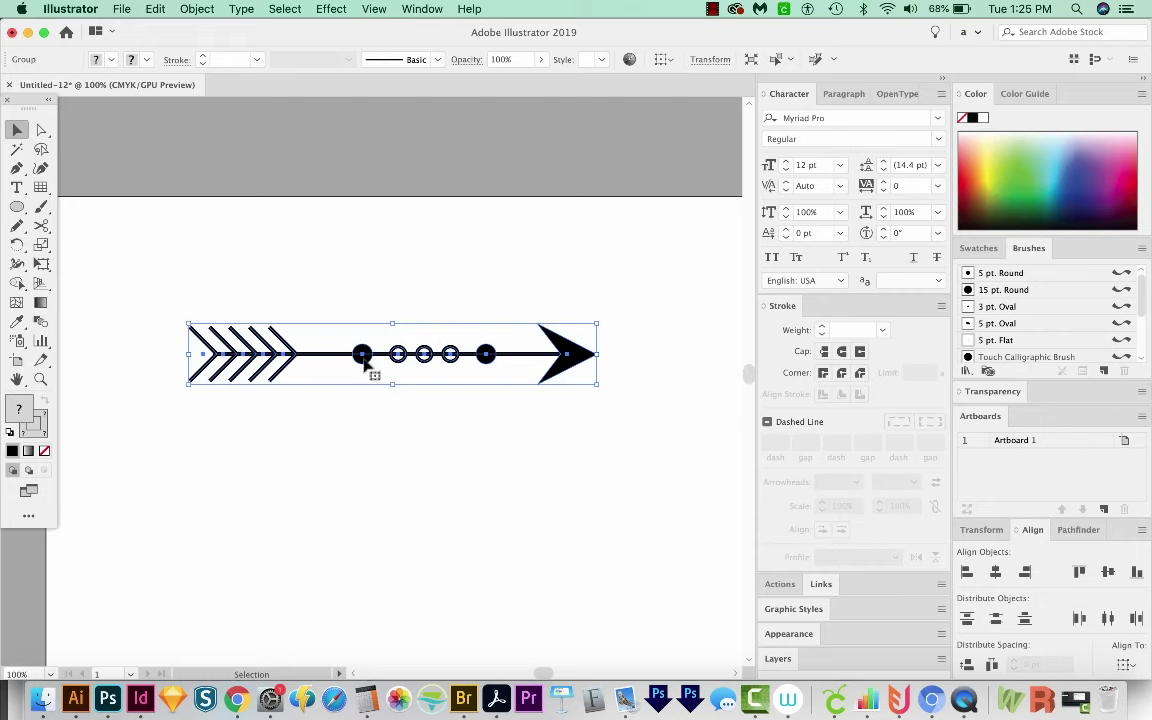
mouse_move(363, 362)
mouse_down()
mouse_move(833, 276)
mouse_move(1007, 318)
mouse_up()
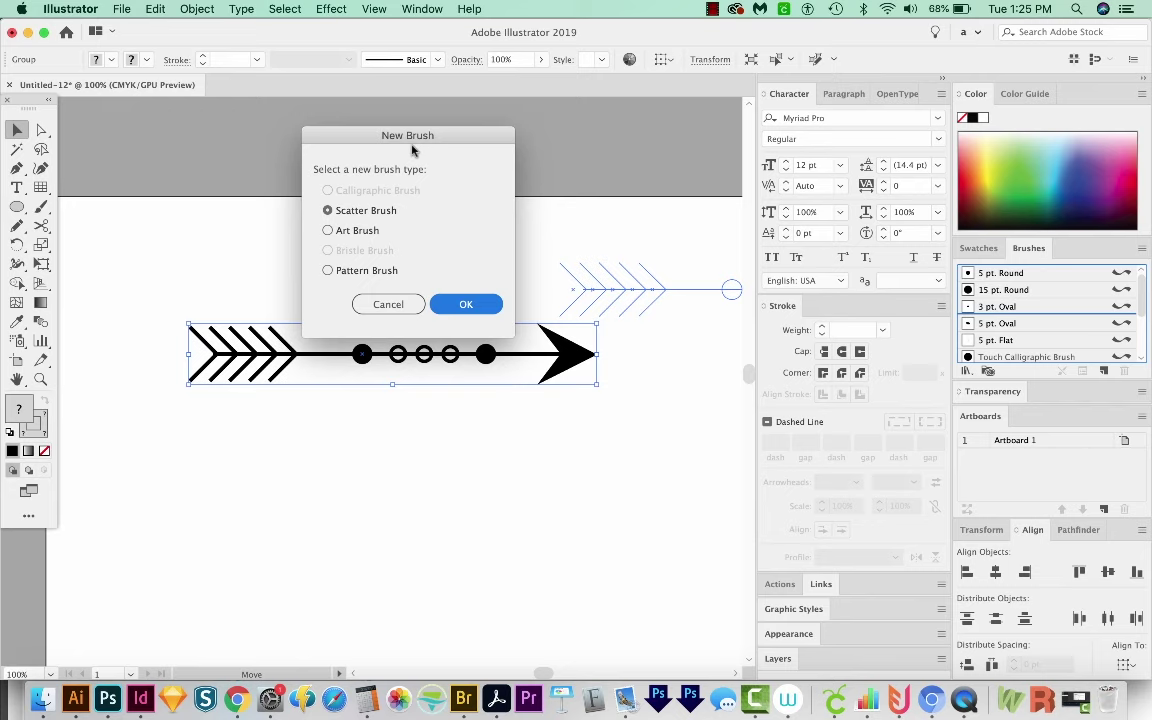
Save the arrow as Pattern Brush 1 with the default pattern brush options.
click(327, 274)
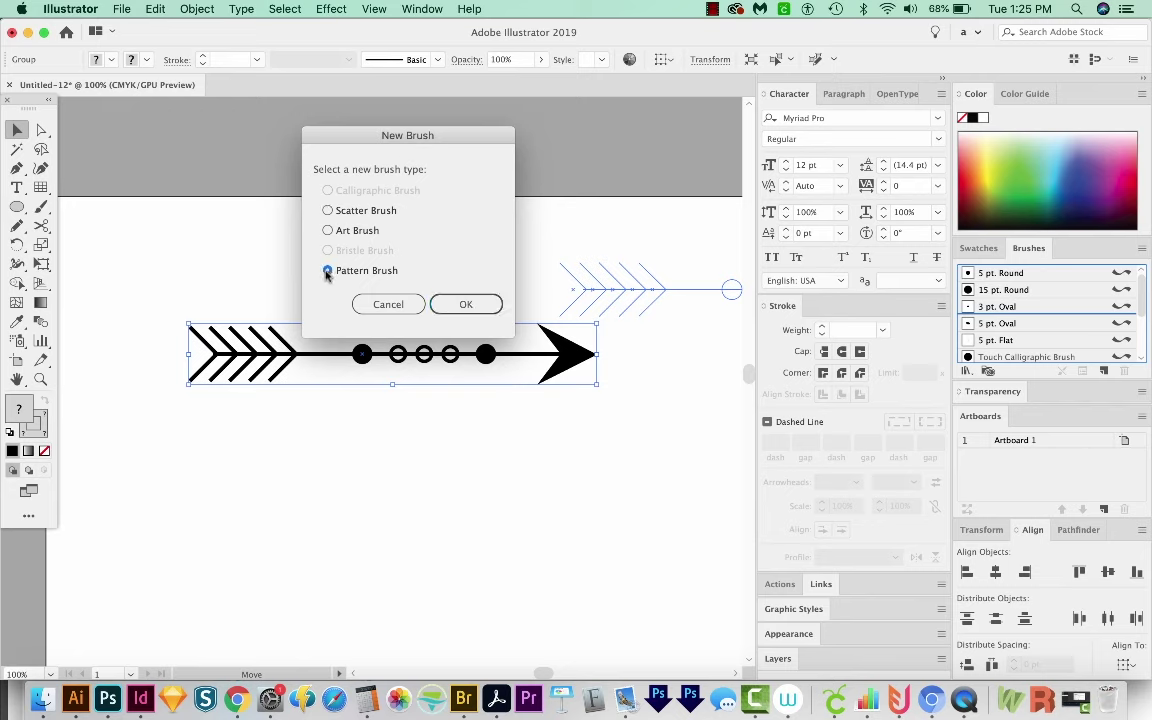
click(497, 305)
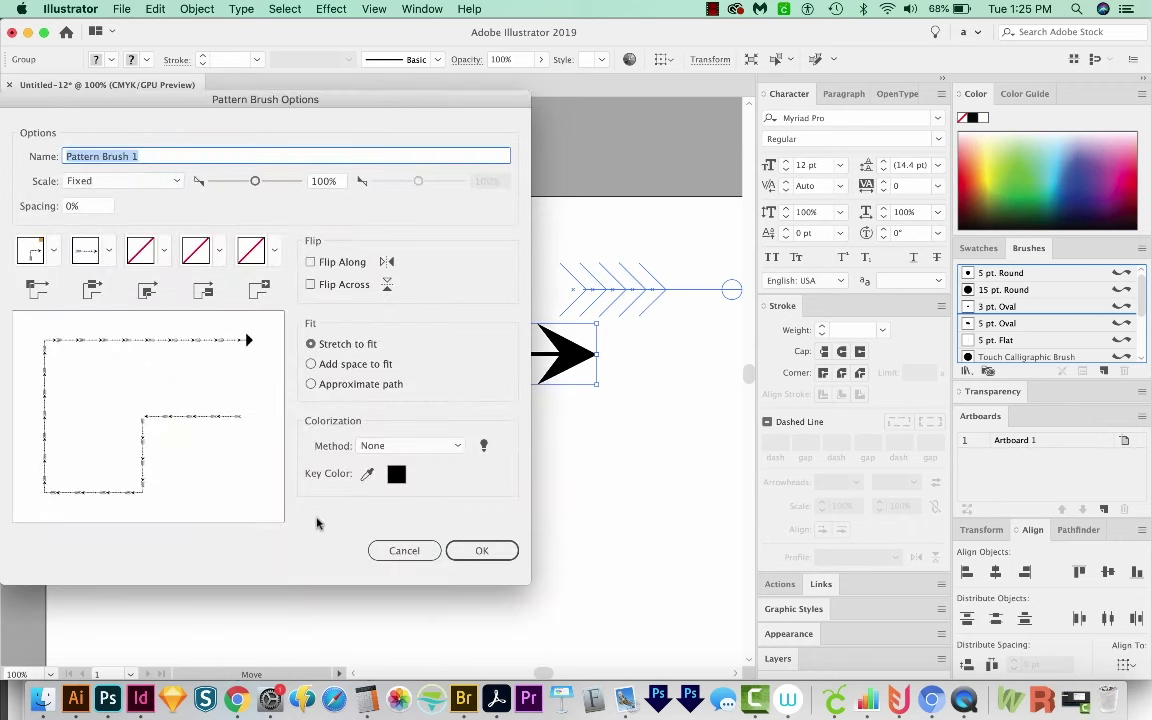
click(475, 551)
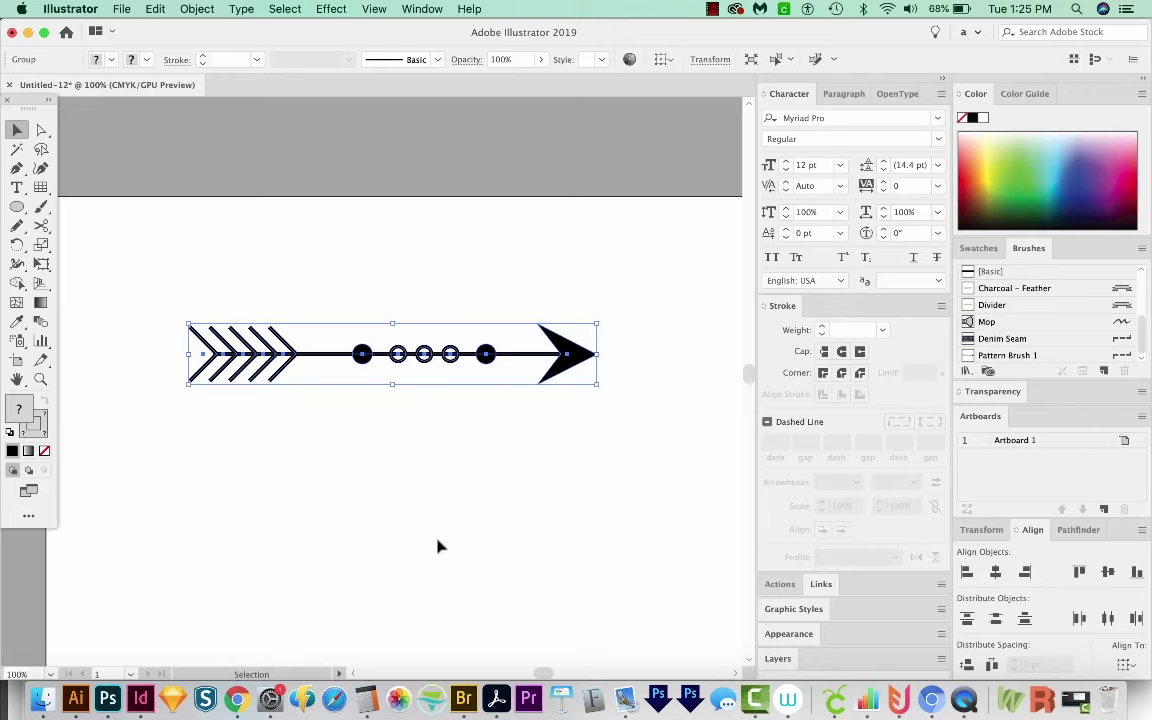
key(super+minus)
key(super+minus)
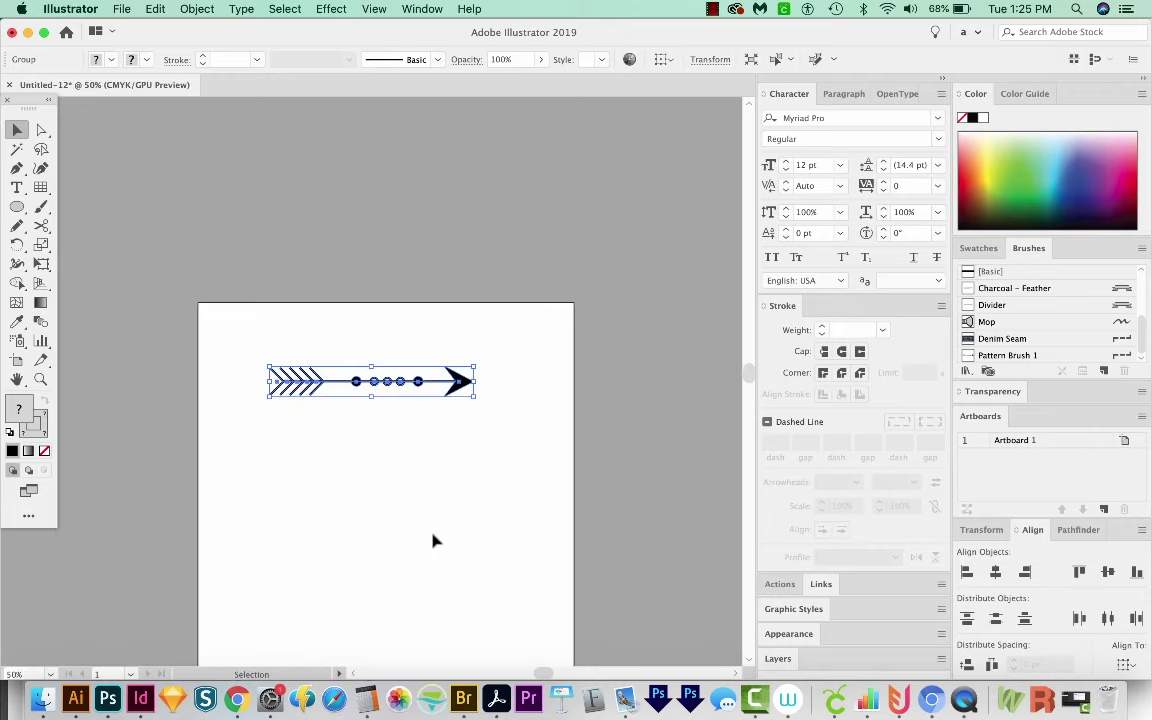
Draw a large circle below the arrow with the Ellipse tool.
key(l)
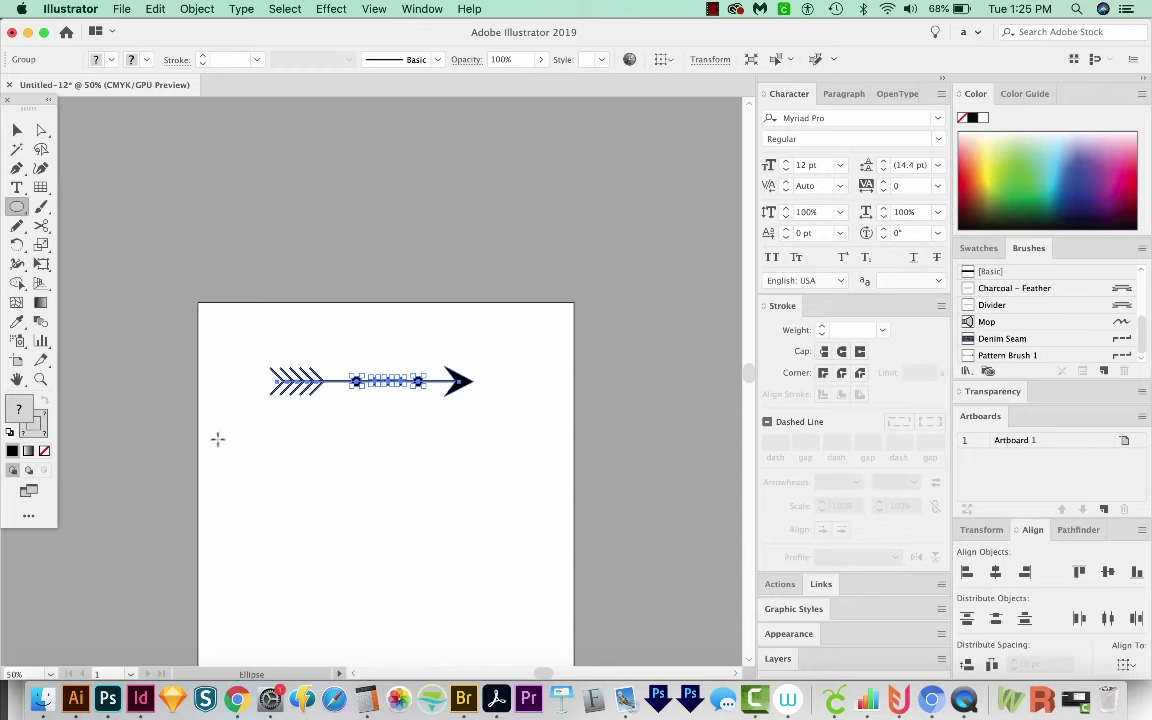
drag(250, 450, 455, 607)
scroll(536, 597, down, 4)
key(v)
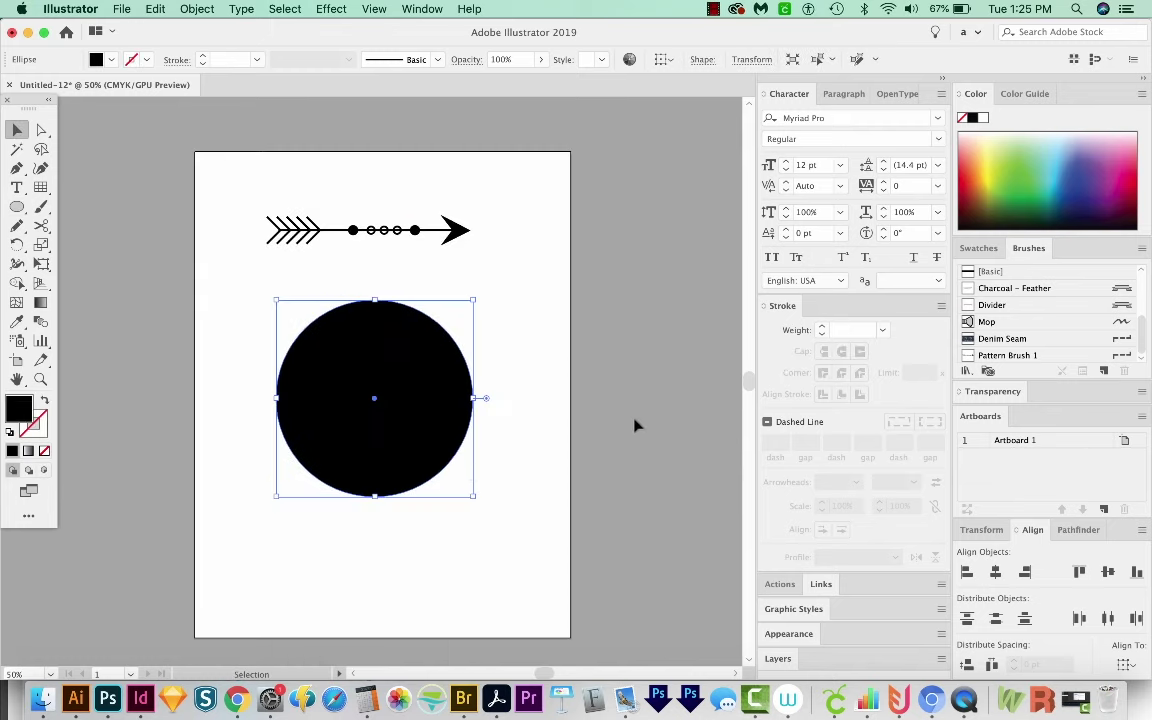
Stroke the circle with Pattern Brush 1 and set its fill to None to form the arrow ring.
click(1010, 356)
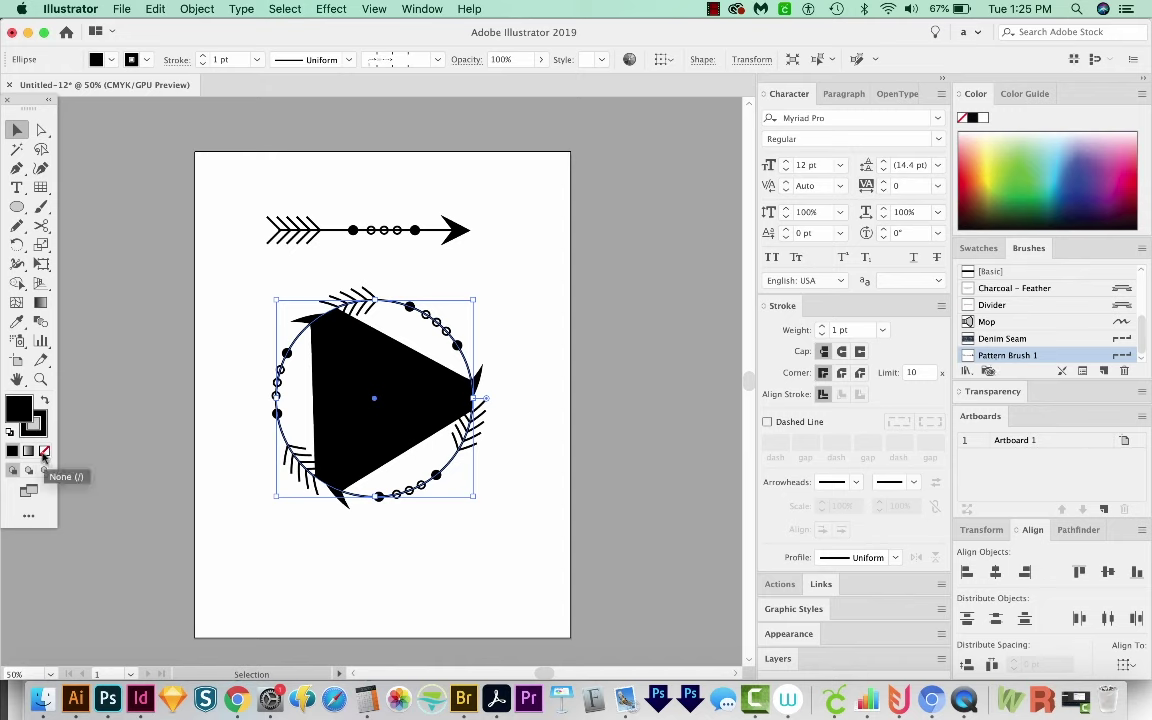
click(44, 453)
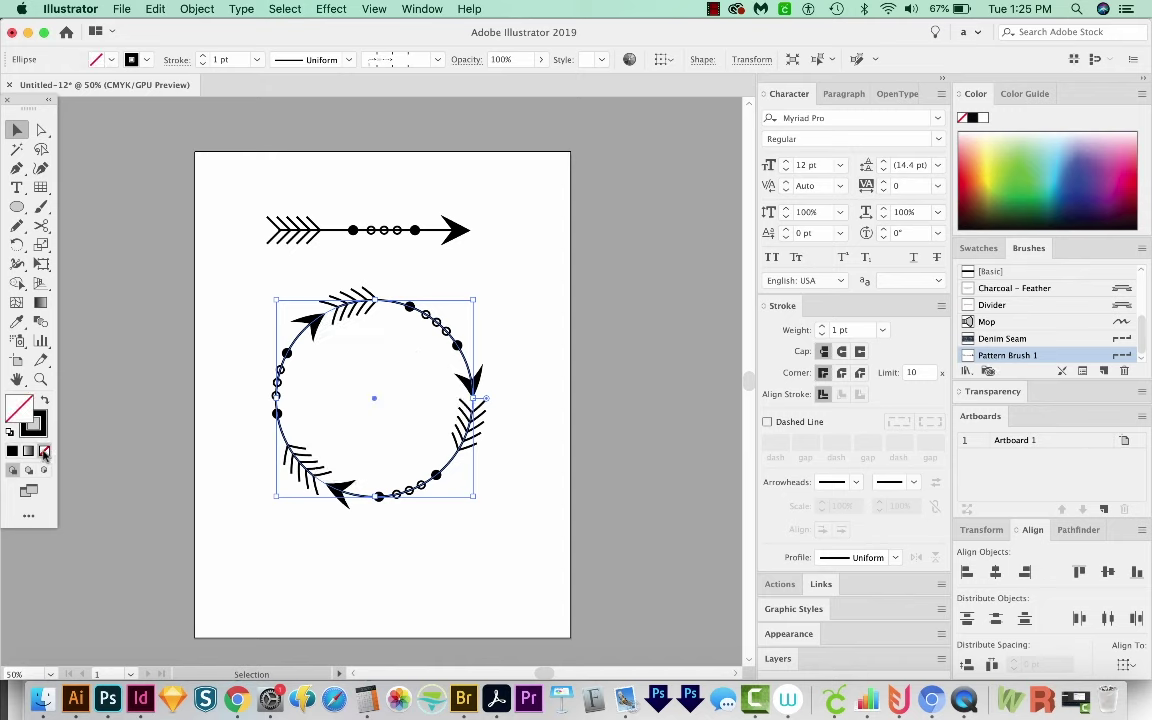
click(345, 533)
scroll(345, 533, down, 2)
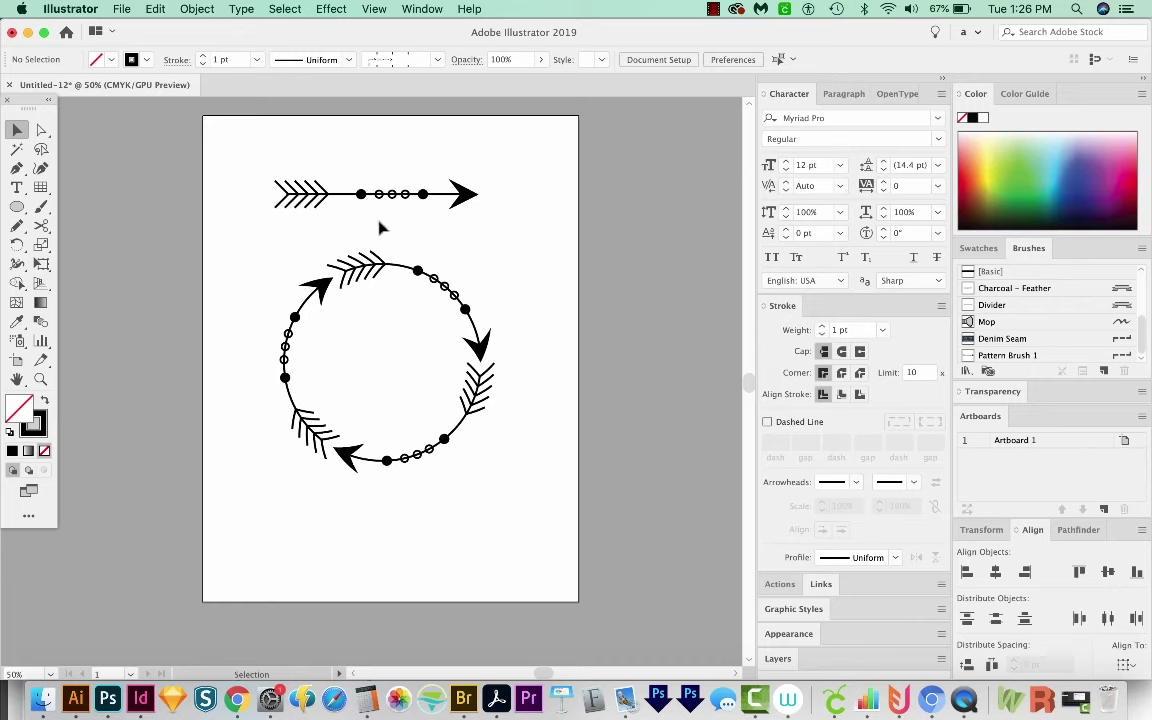
click(968, 357)
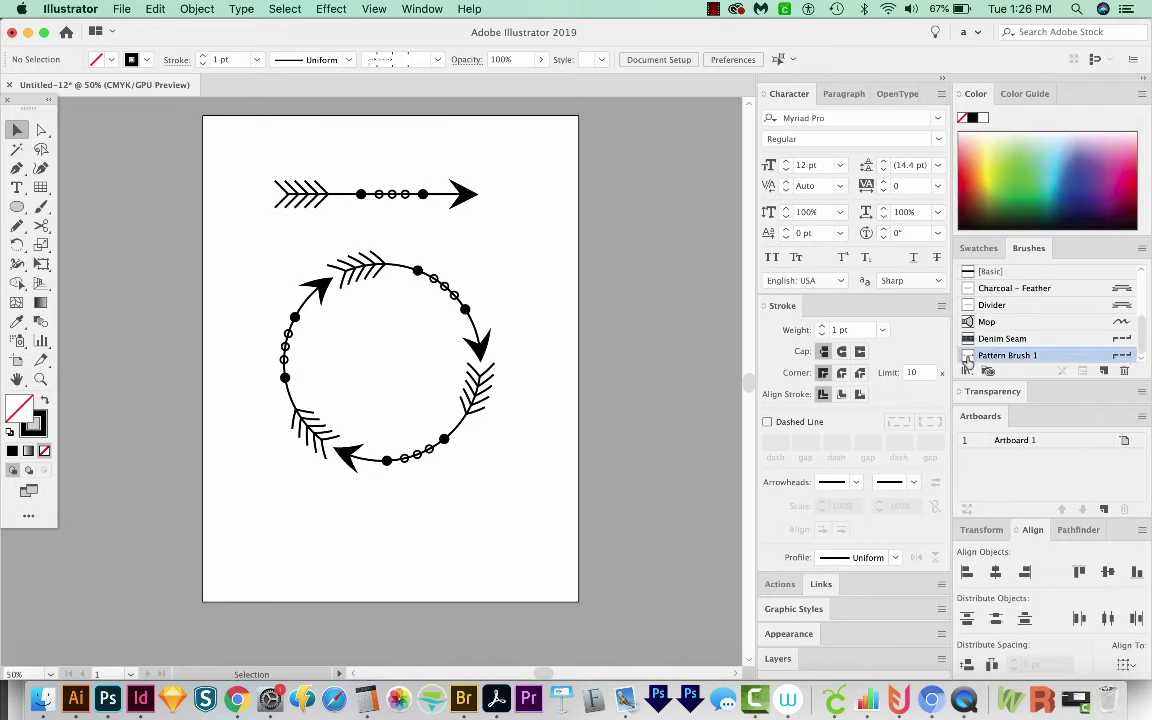
Zoom in closely on the chevron fletching of the straight arrow.
click(419, 514)
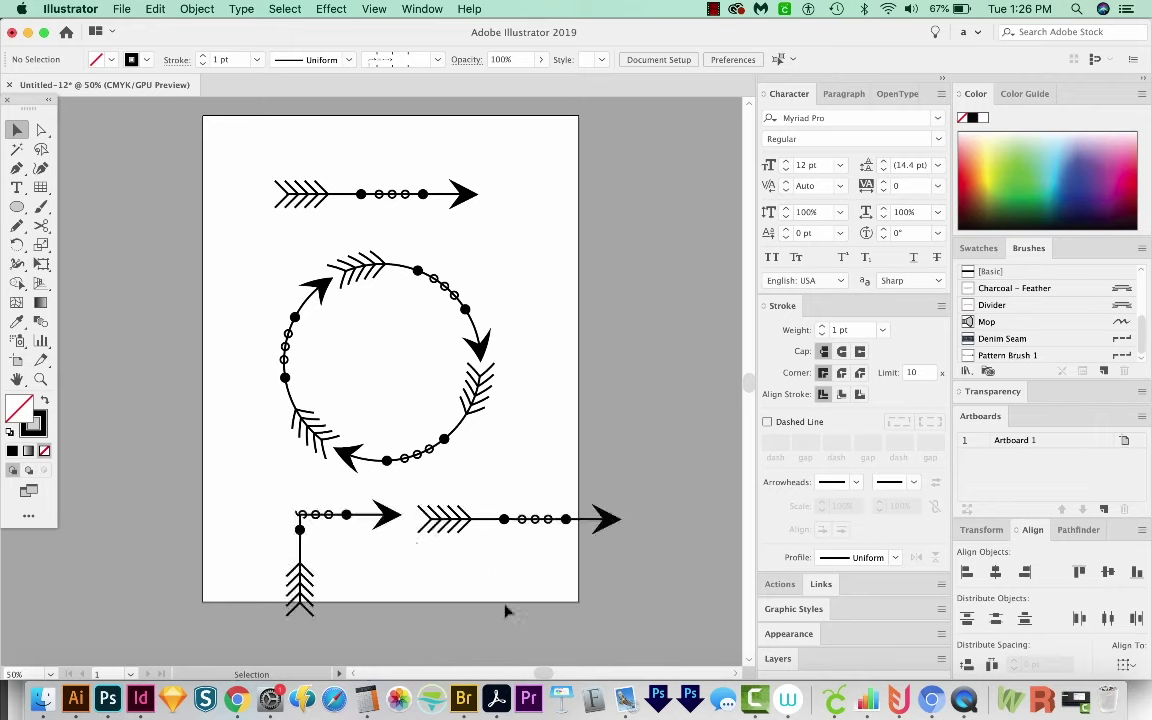
scroll(609, 419, down, 3)
scroll(609, 419, right, 3)
key(z)
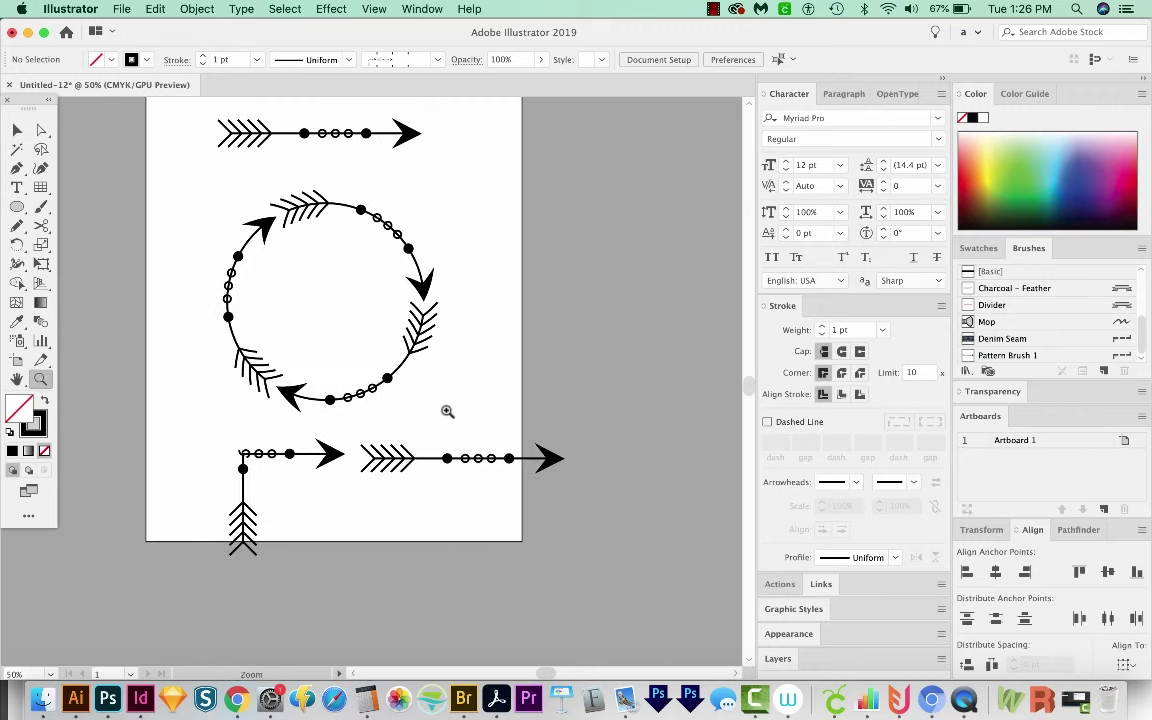
drag(406, 366, 548, 409)
key(v)
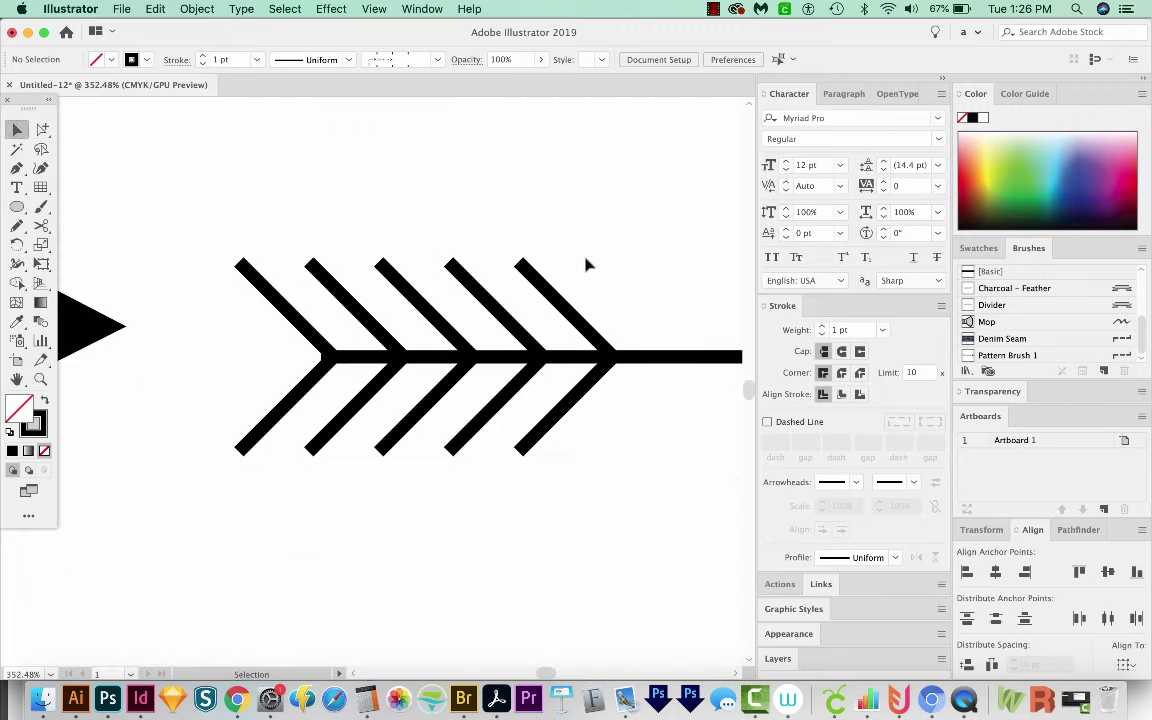
Scale the five fletching chevrons down, nudge them left, and zoom out to the whole artboard.
drag(42, 129, 113, 152)
drag(654, 265, 257, 298)
key(v)
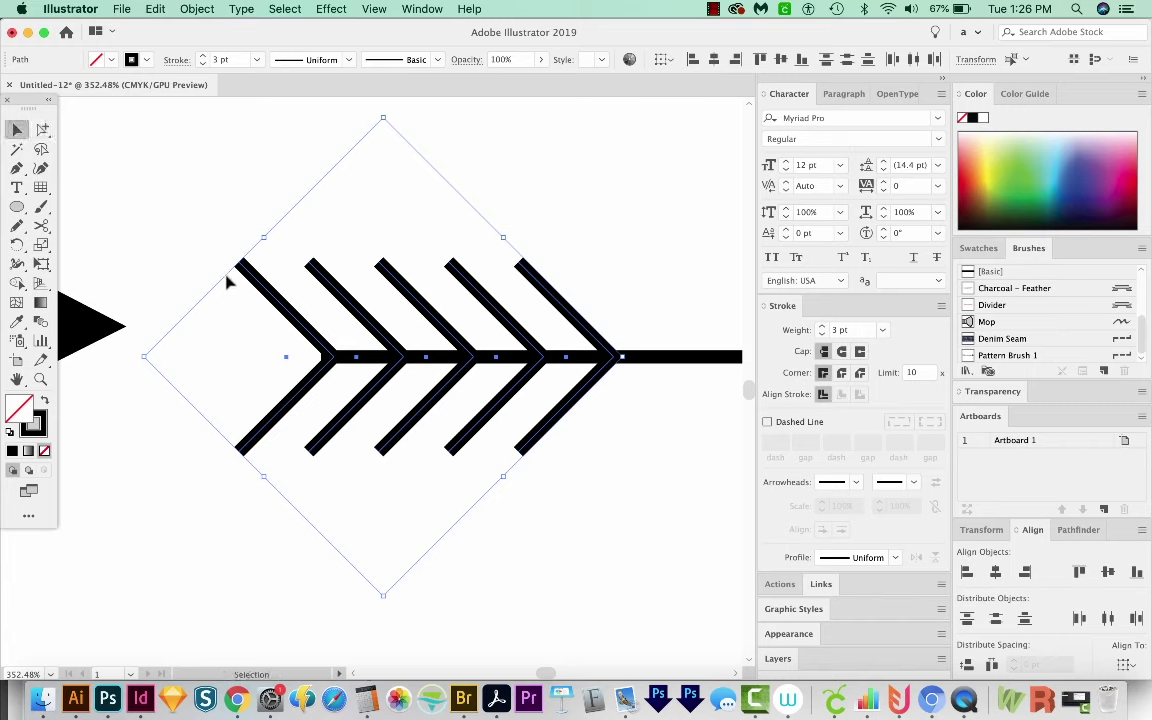
drag(386, 118, 393, 170)
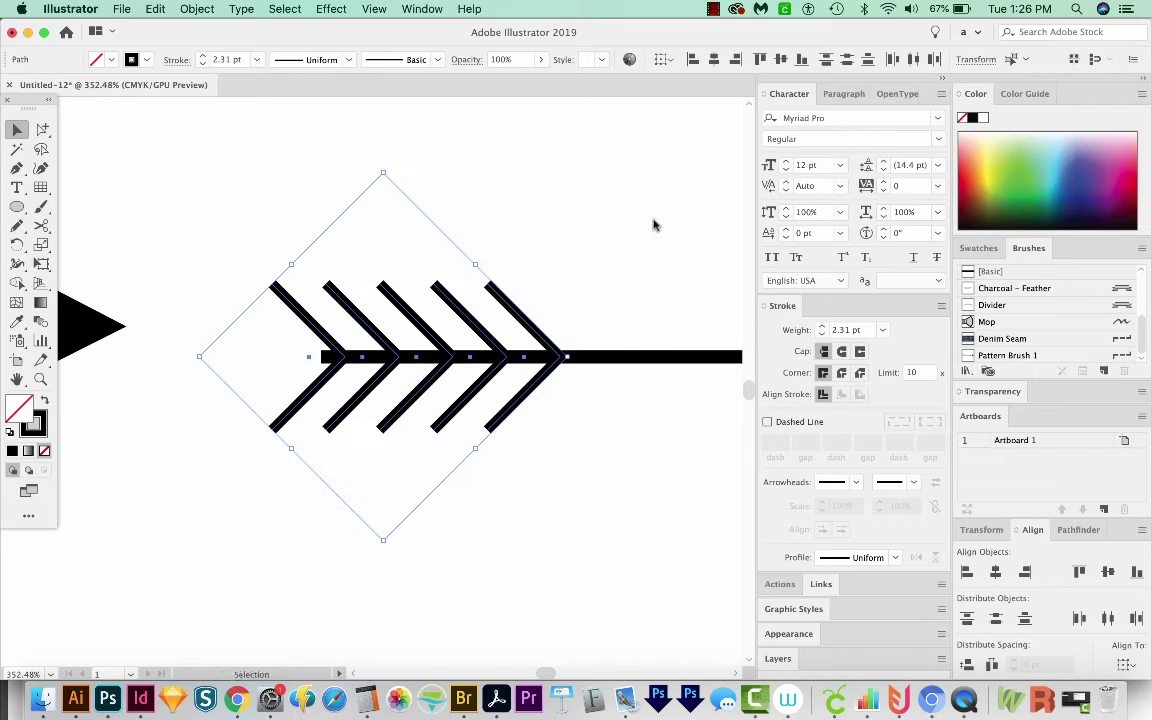
key(Left)
key(Left)
key(Left)
key(Left)
key(Left)
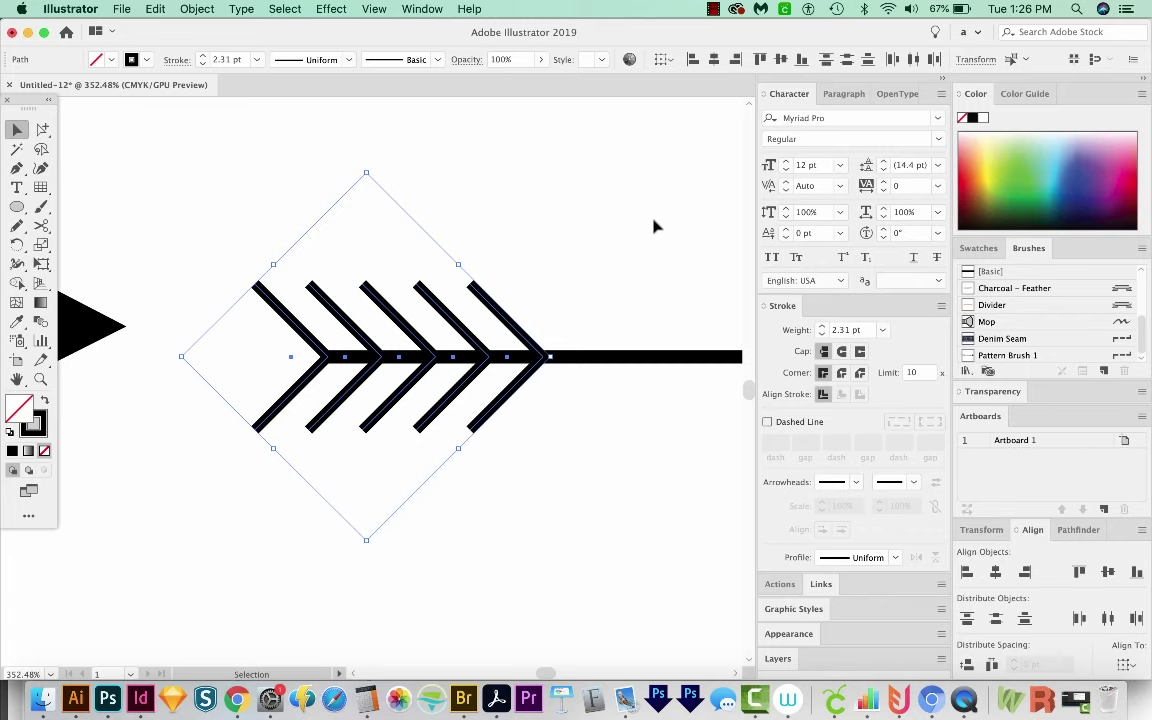
key(super+minus)
key(super+minus)
key(super+minus)
key(super+minus)
key(super+minus)
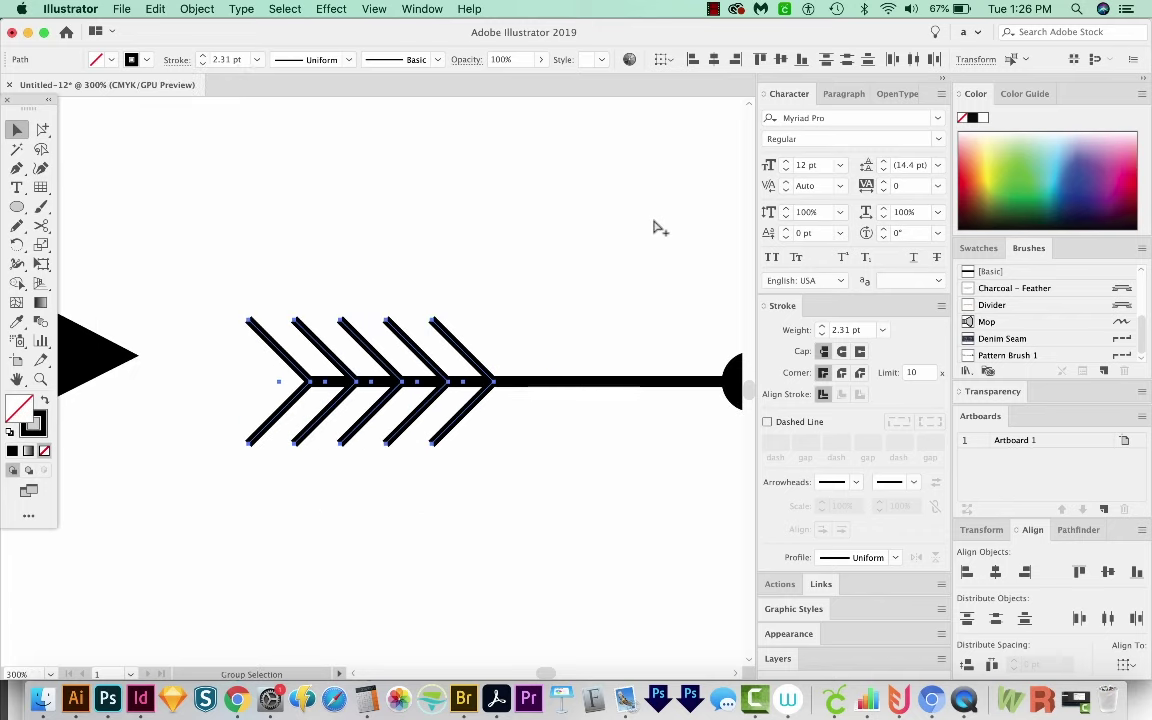
key(v)
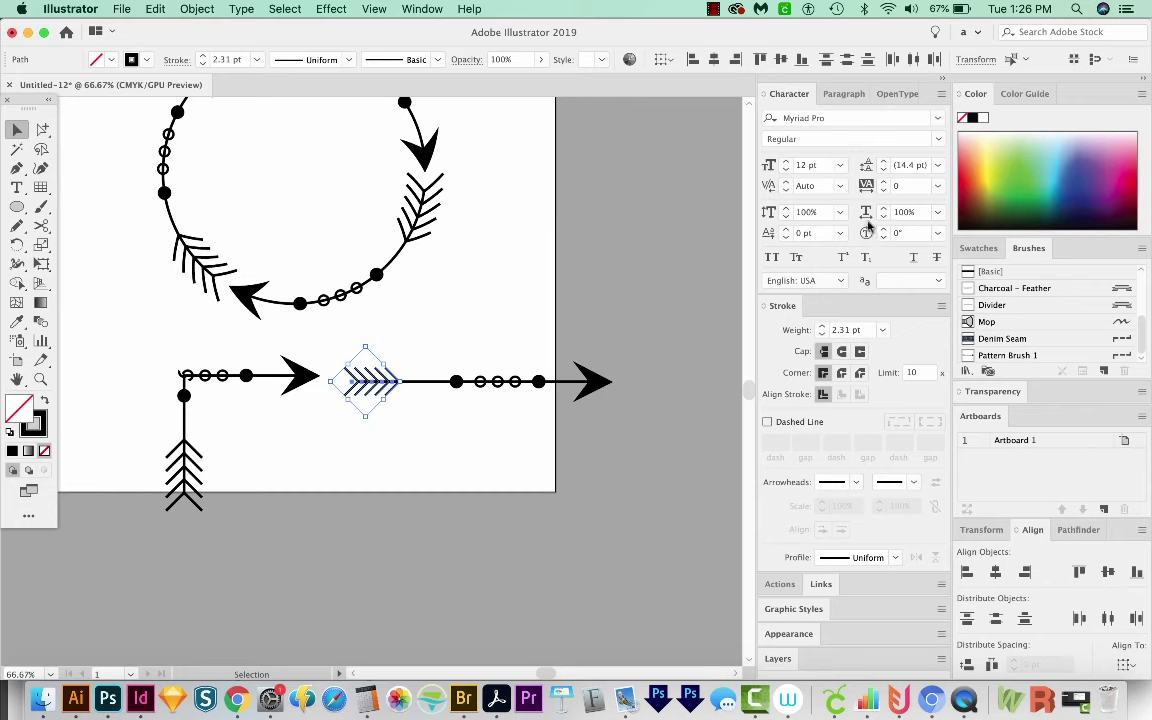
Select only the right arrowhead path and scale it down slightly.
key(a)
click(596, 385)
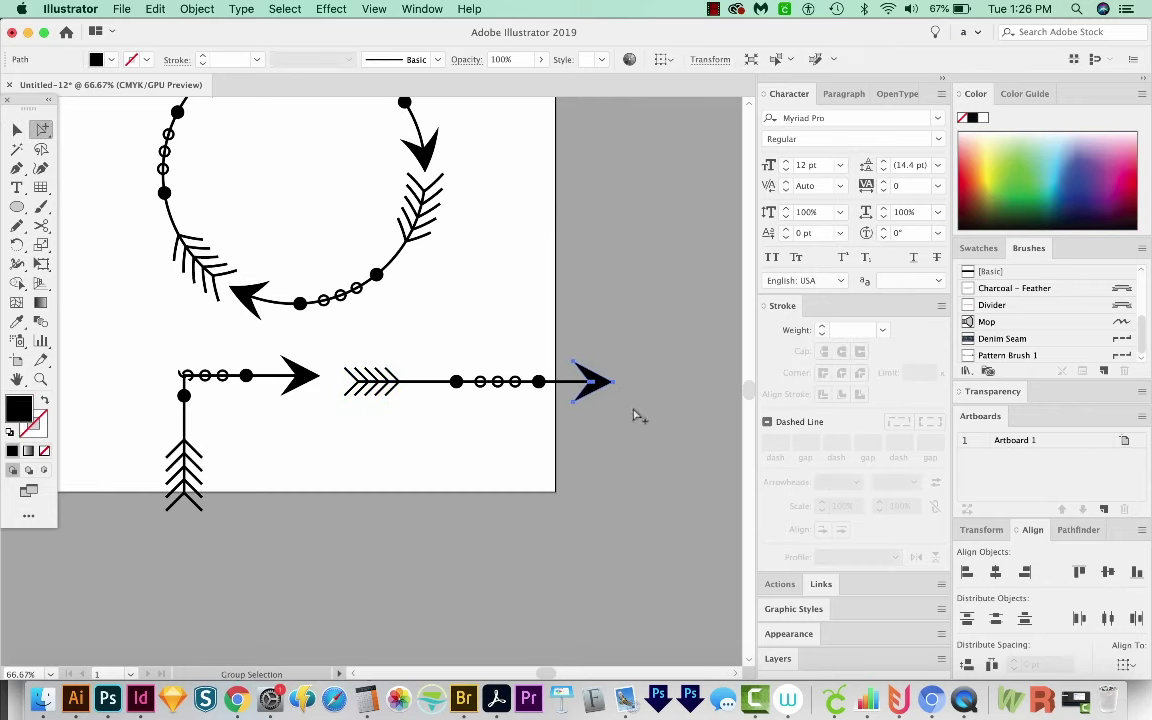
click(600, 385)
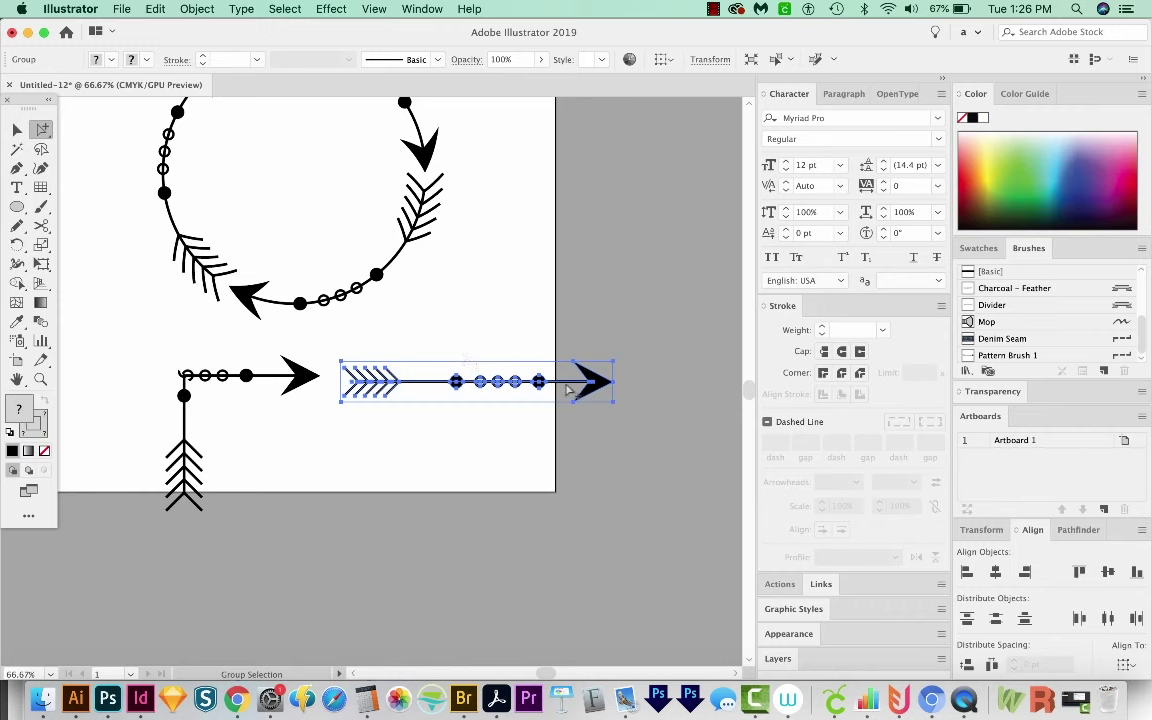
click(628, 408)
click(598, 384)
key(v)
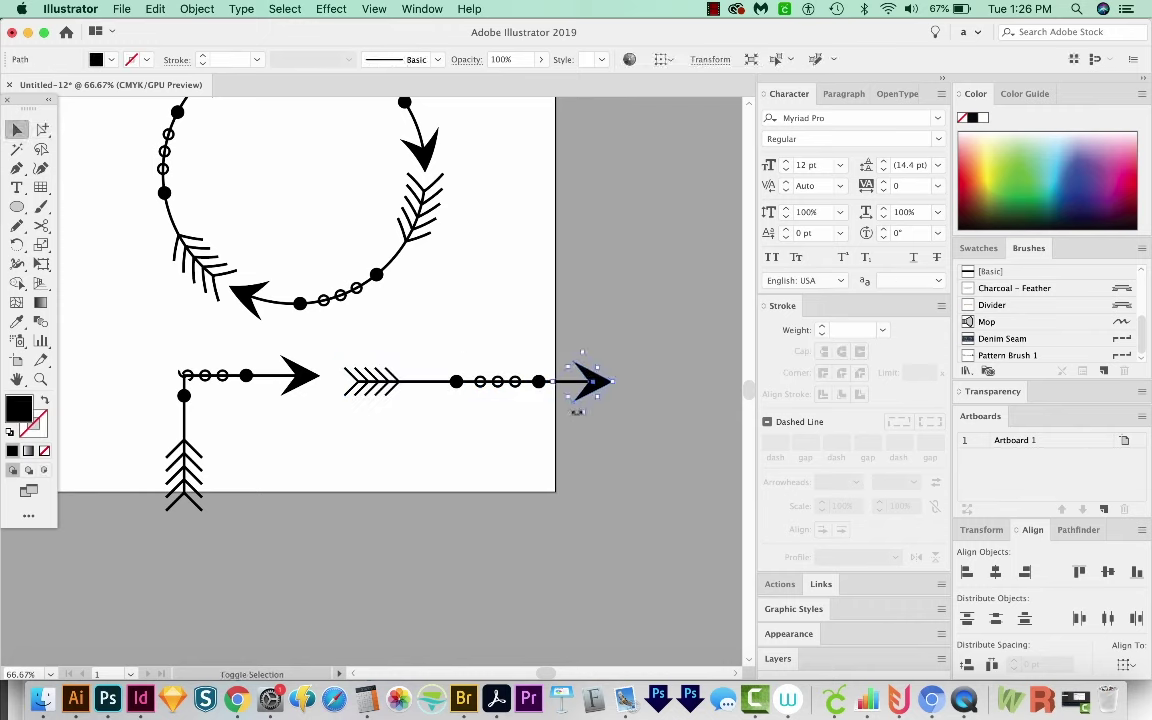
drag(582, 410, 587, 413)
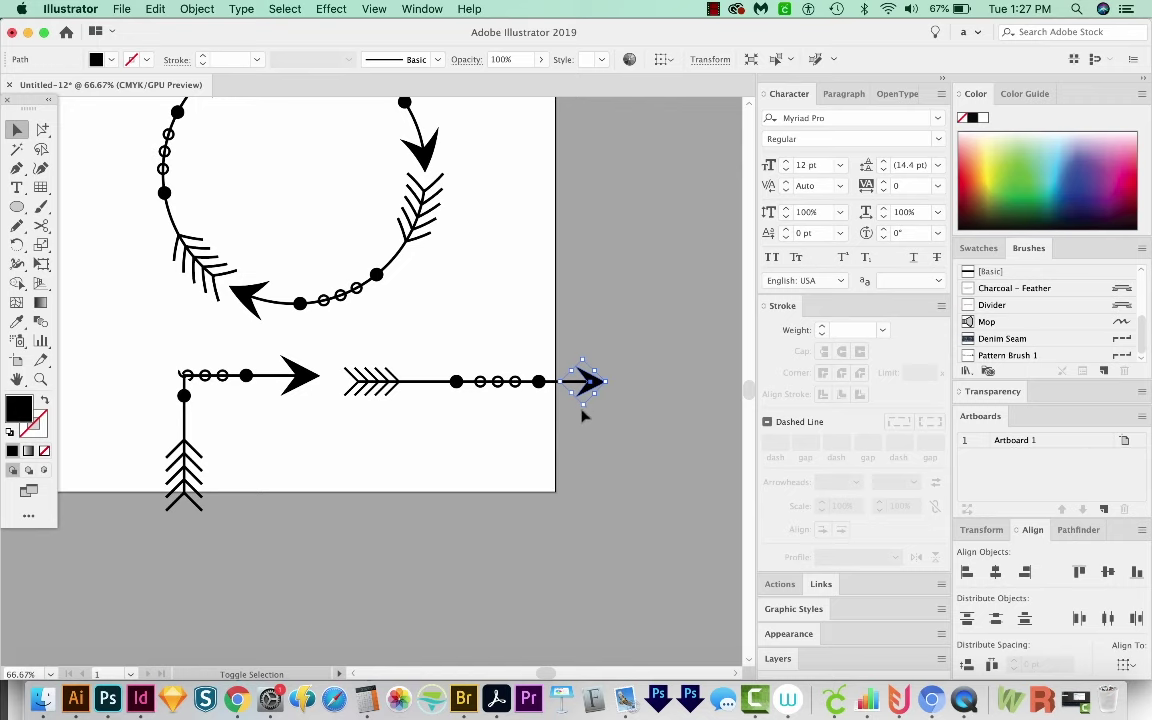
drag(586, 409, 586, 410)
click(481, 416)
Select all parts of the straight arrow and stretch it a little wider.
key(a)
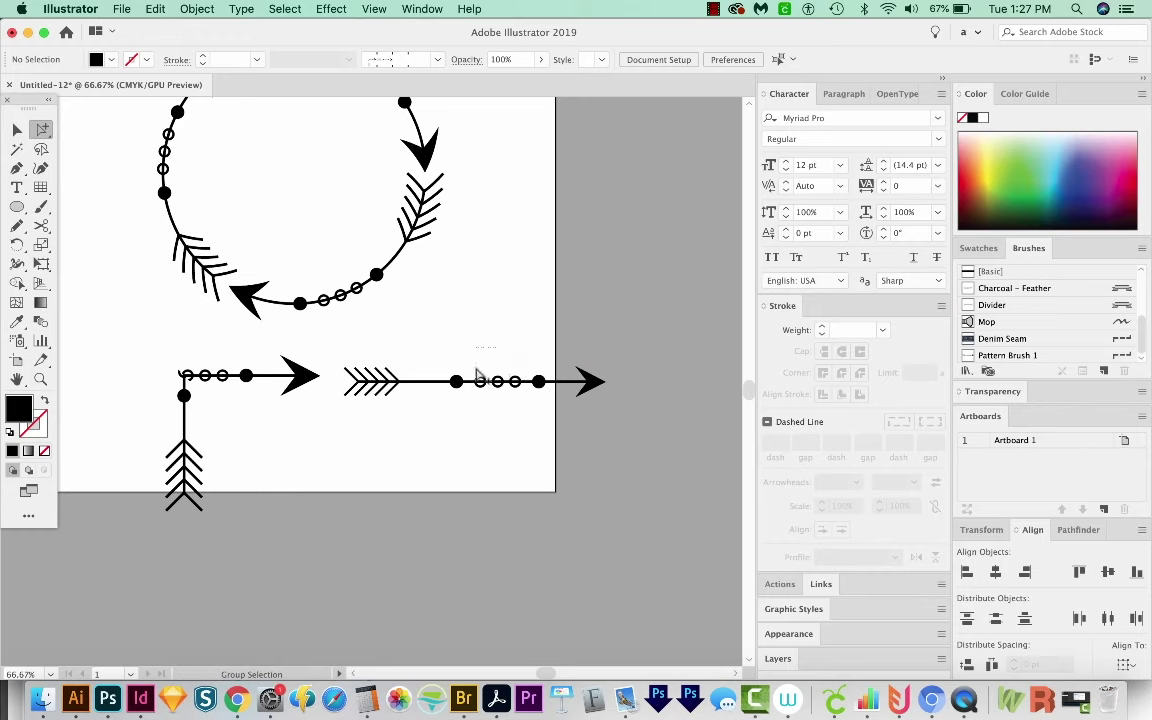
drag(499, 322, 304, 390)
click(515, 352)
drag(514, 350, 500, 386)
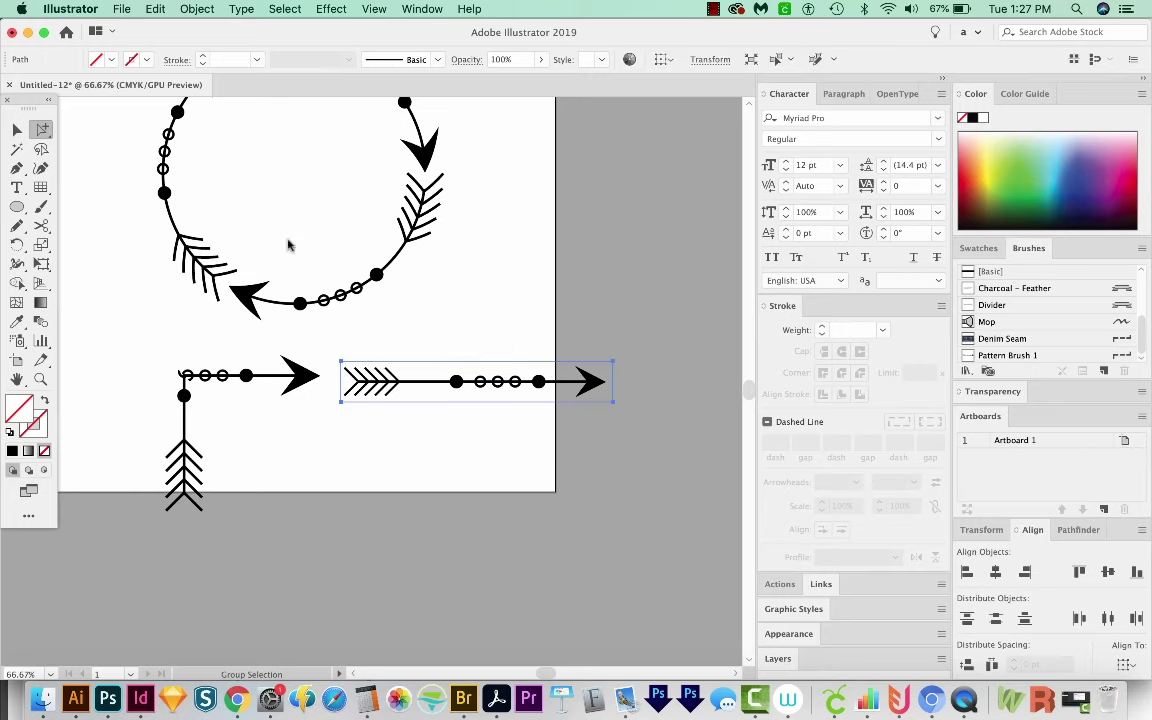
key(v)
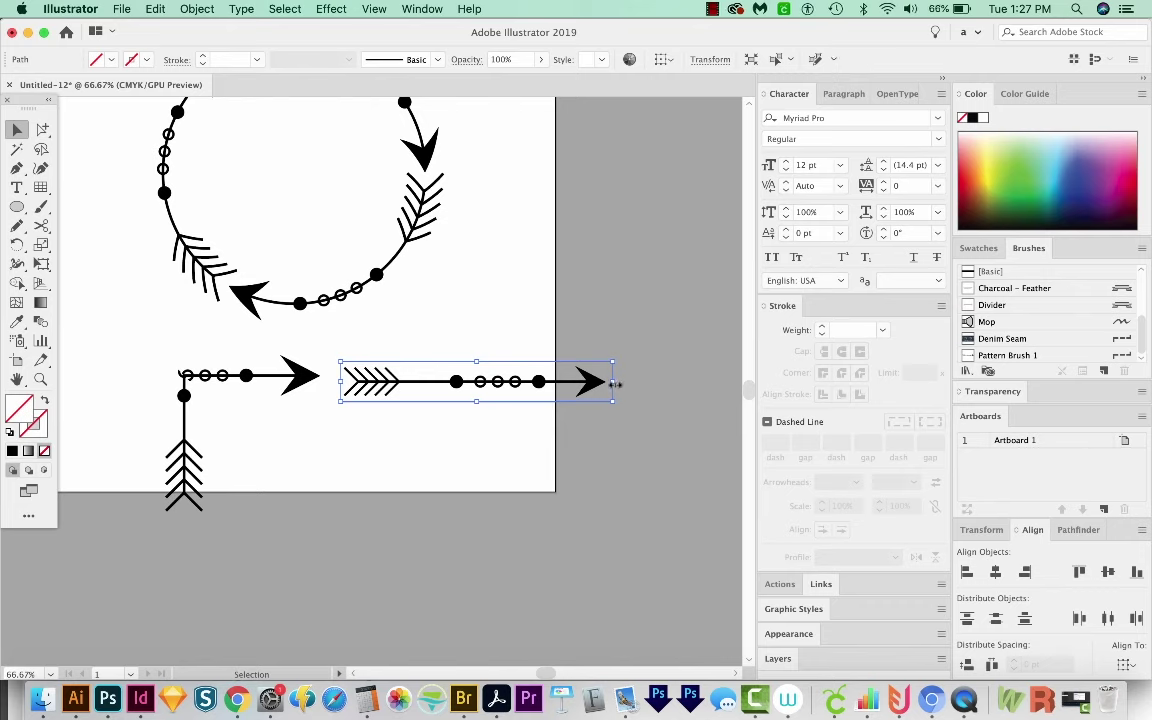
drag(615, 383, 625, 391)
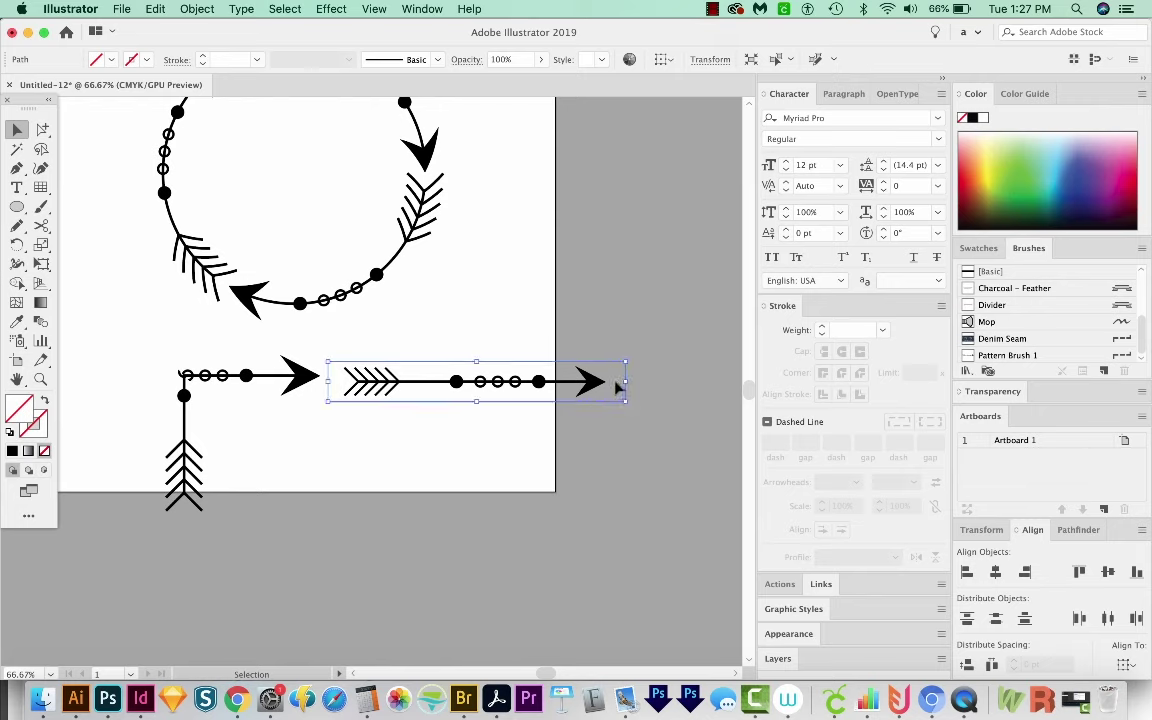
click(482, 292)
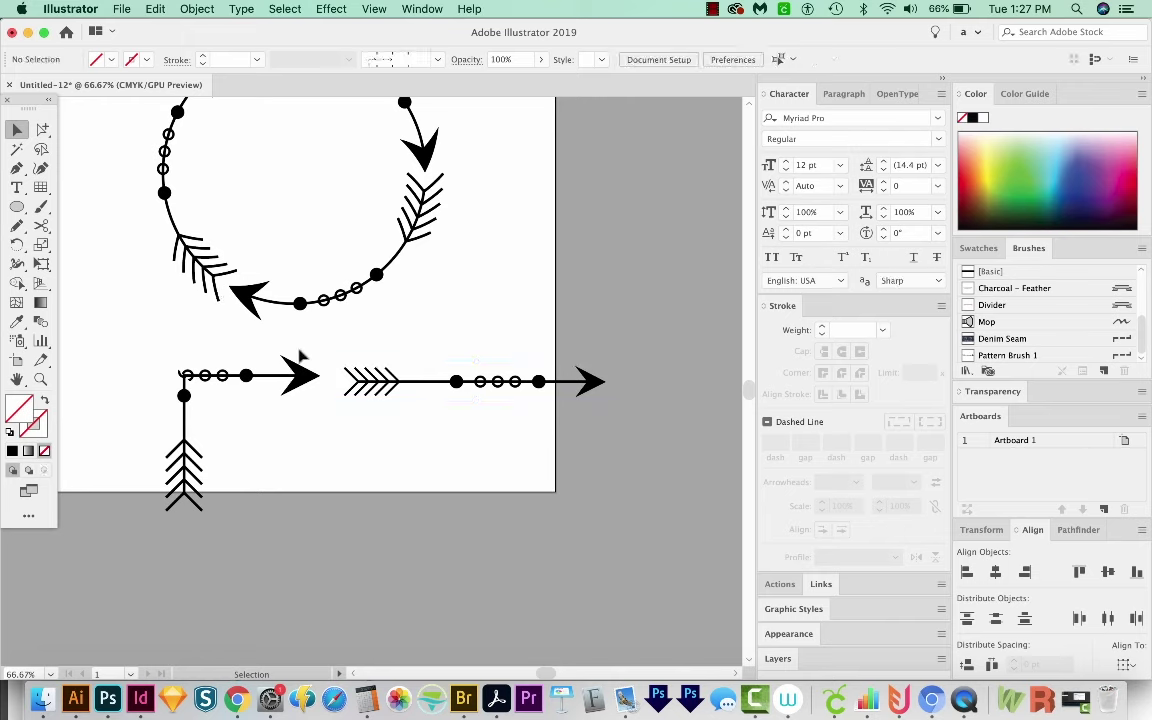
Delete the corner arrow's paths from the artboard.
key(a)
drag(311, 345, 114, 538)
key(Delete)
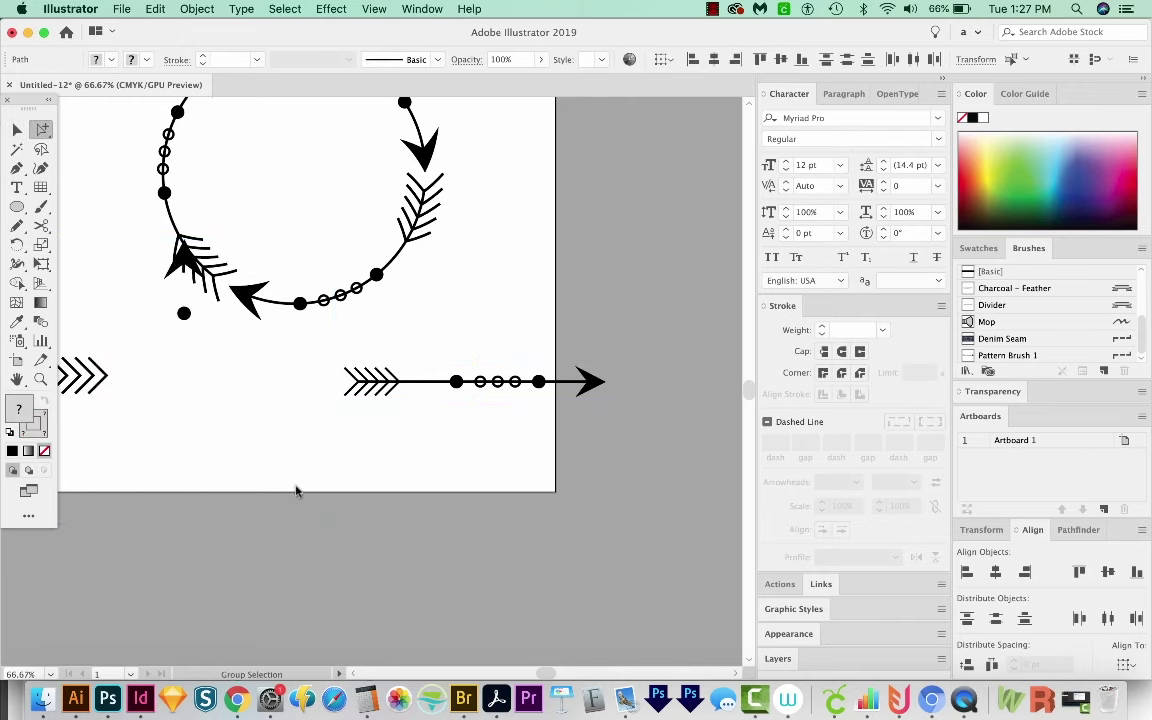
key(super+z)
Drop the revised straight arrow onto Pattern Brush 1, confirm, and apply the change to existing strokes.
drag(599, 347, 258, 419)
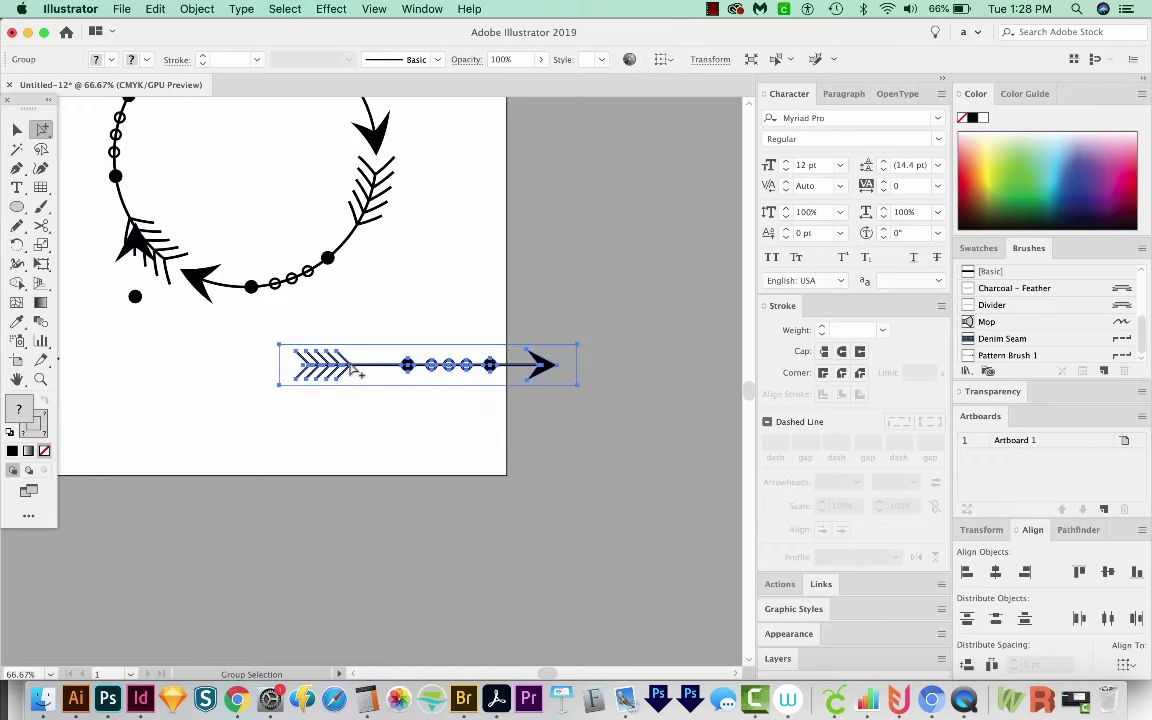
key(v)
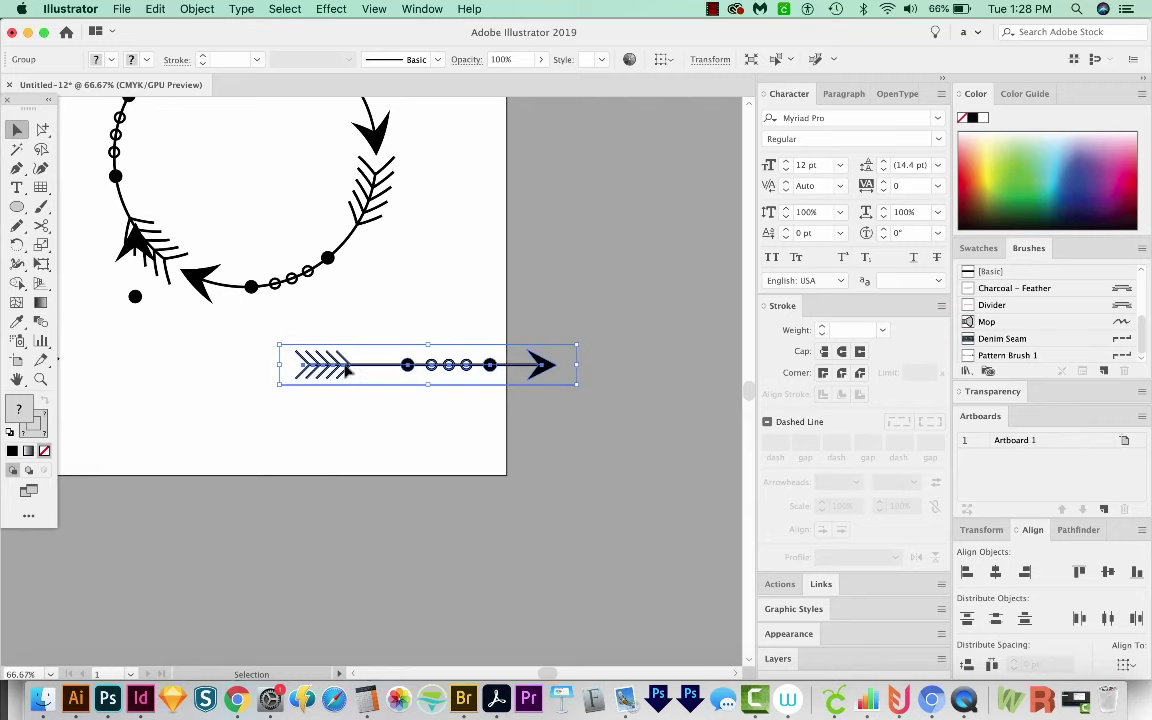
mouse_move(346, 370)
mouse_down()
mouse_move(335, 345)
mouse_move(756, 320)
mouse_move(996, 344)
mouse_move(966, 360)
mouse_up()
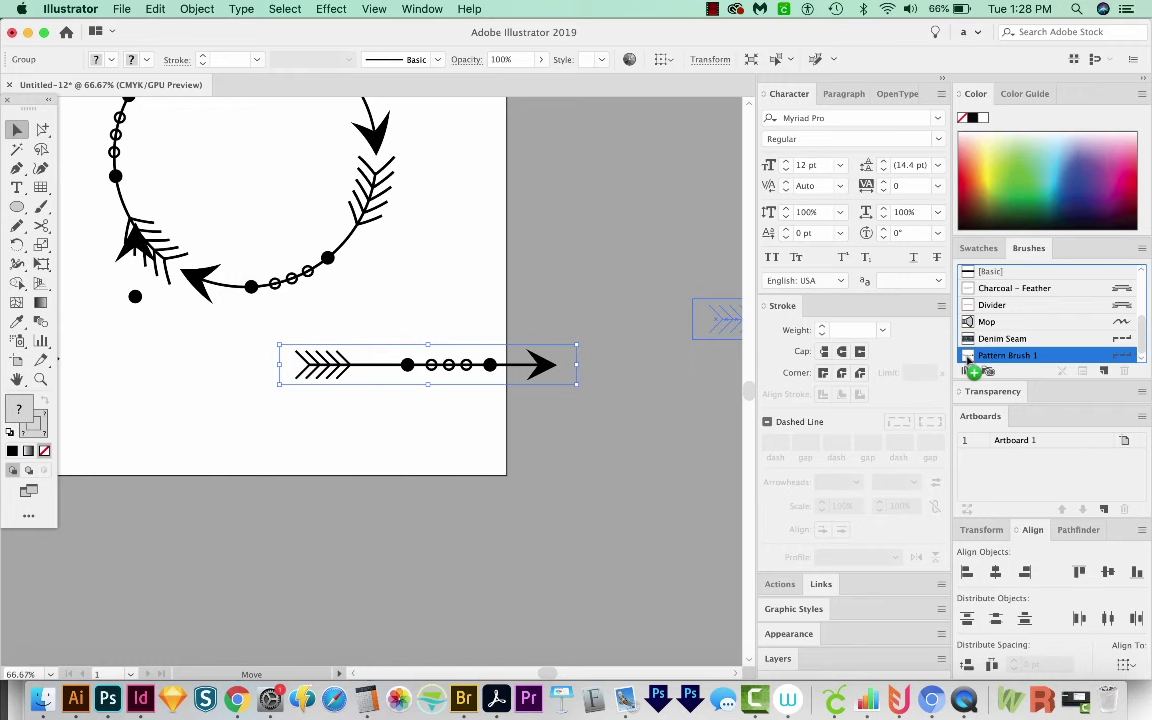
drag(966, 360, 968, 362)
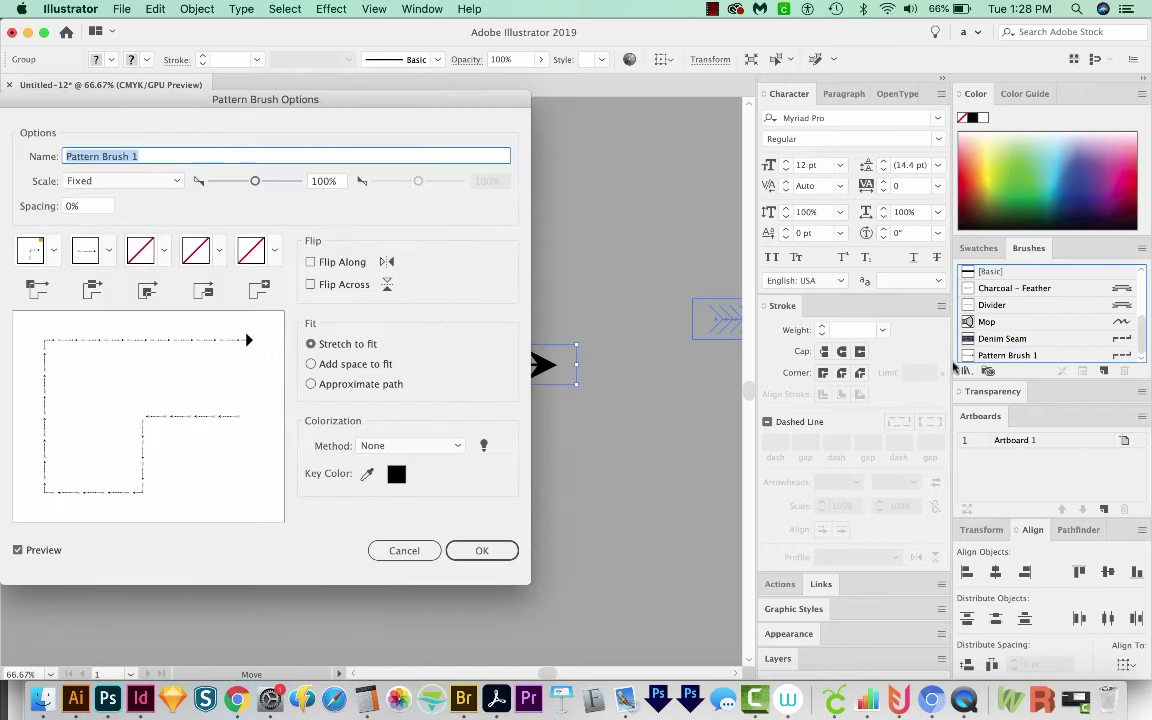
drag(268, 105, 345, 107)
click(540, 555)
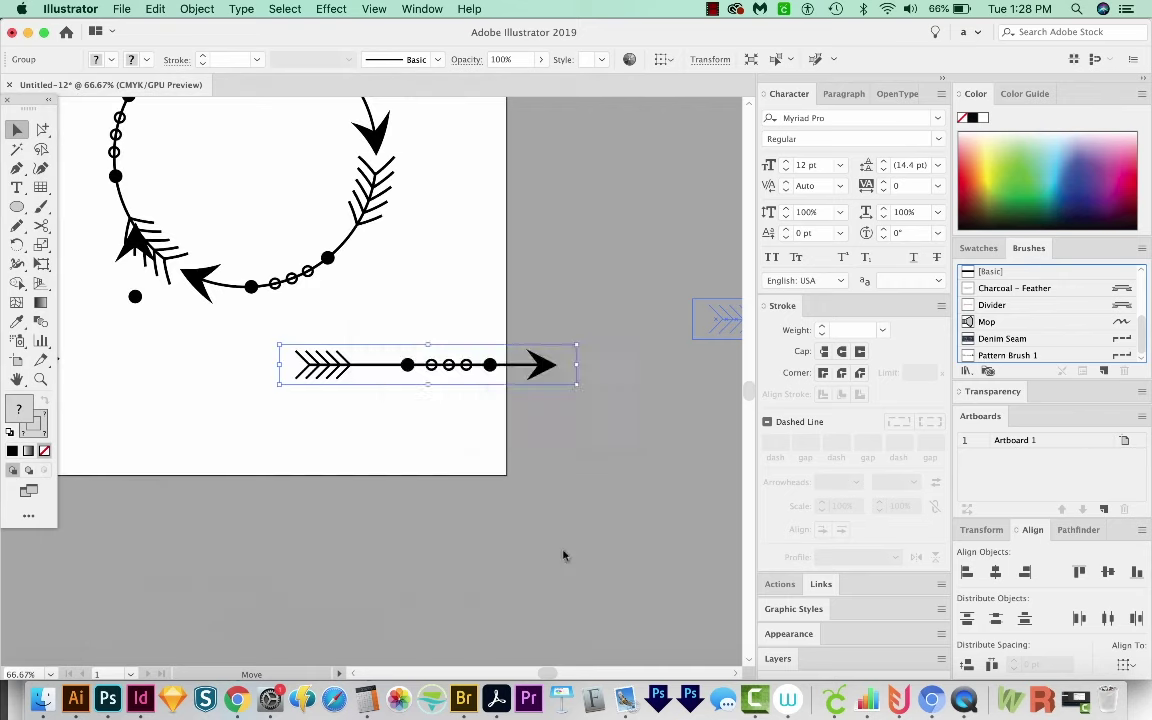
drag(575, 307, 651, 207)
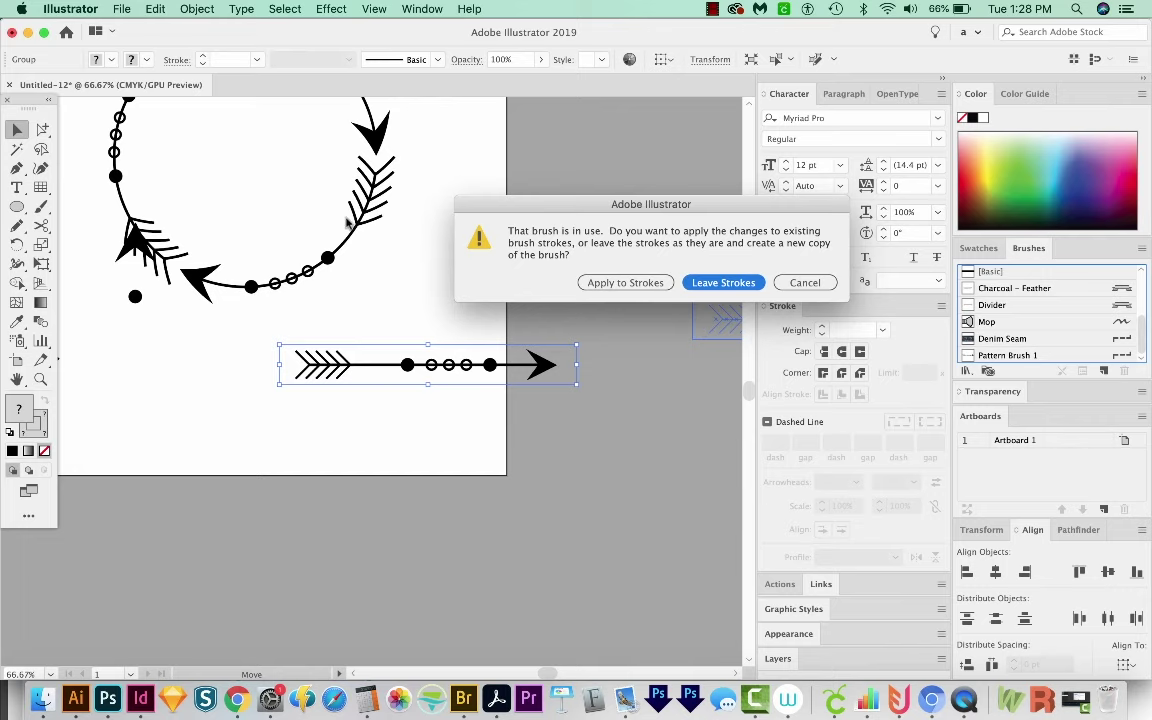
click(617, 282)
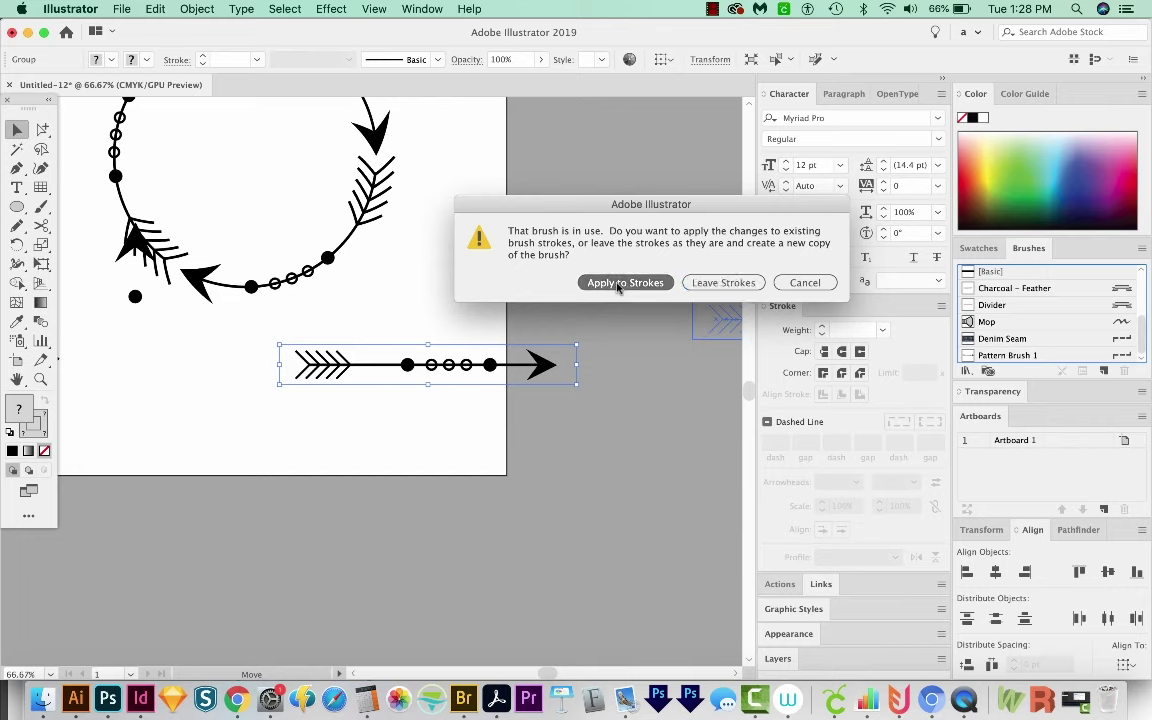
drag(433, 257, 641, 417)
click(357, 232)
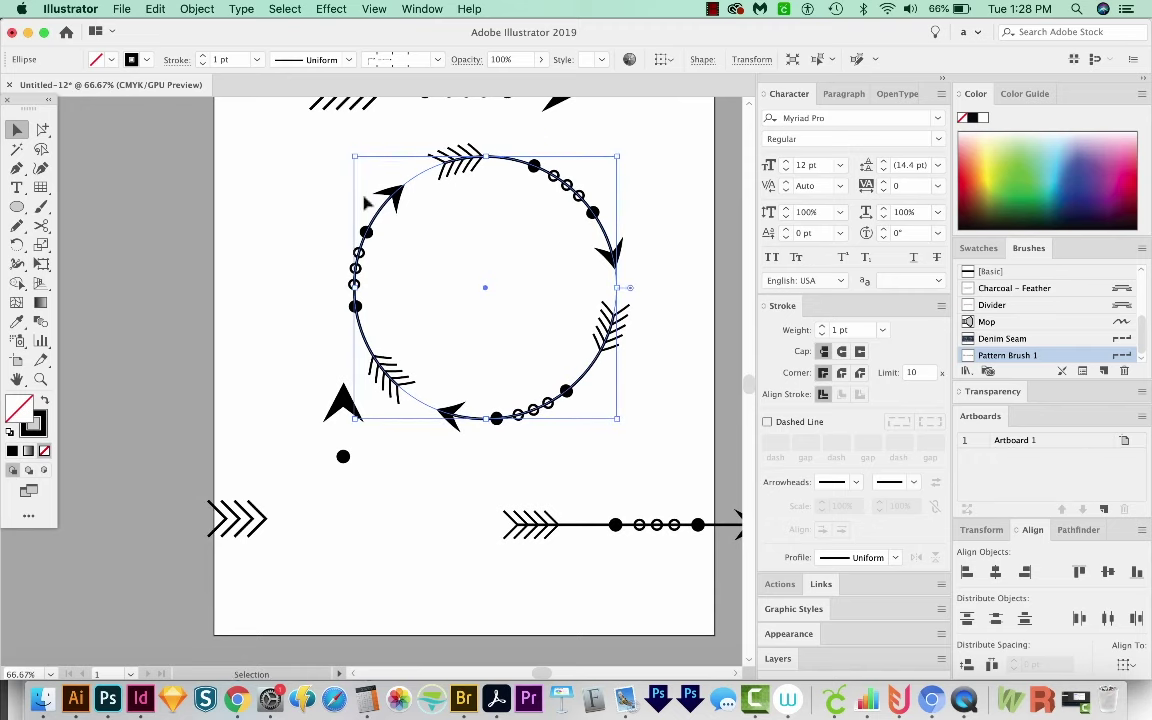
Delete the spare chevron, arrowhead, dot and lower straight arrow from the artboard.
click(530, 279)
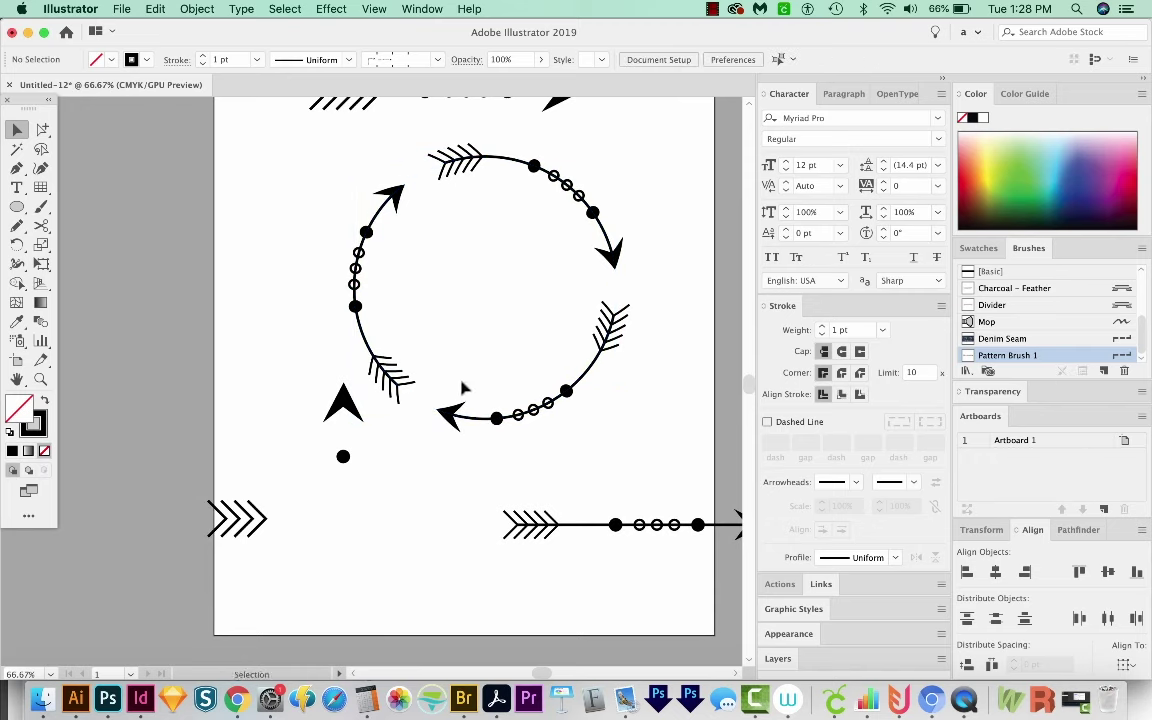
scroll(465, 391, left, 1)
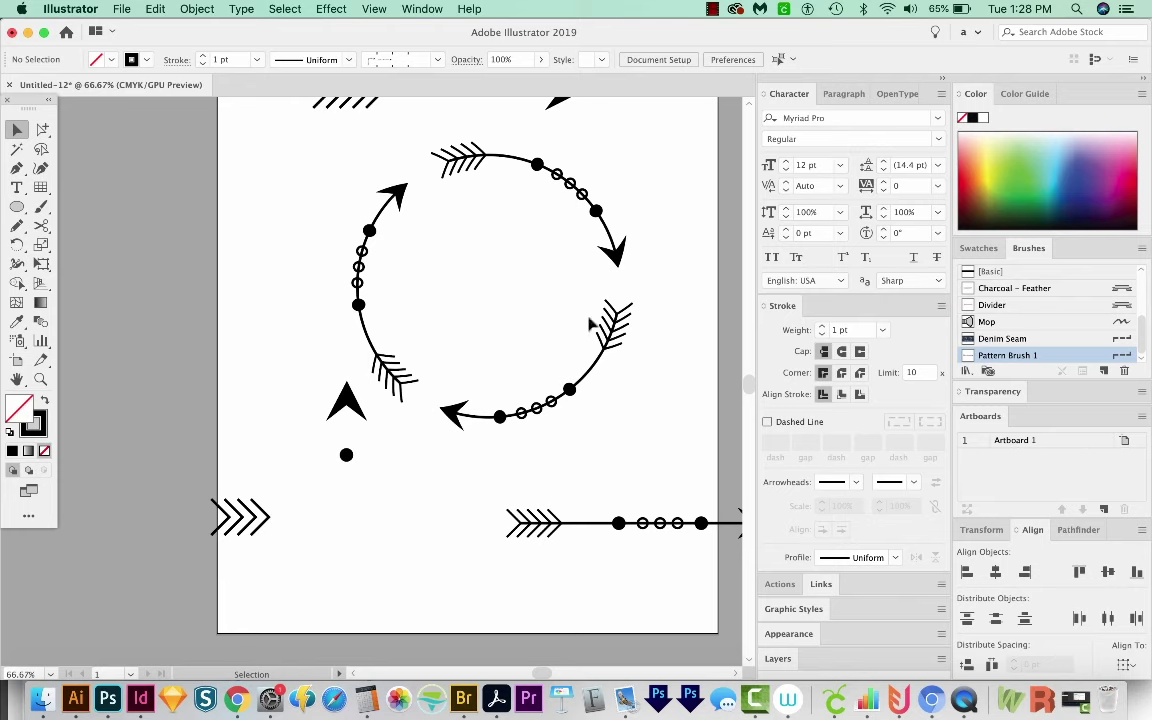
scroll(552, 222, right, 2)
scroll(552, 222, down, 1)
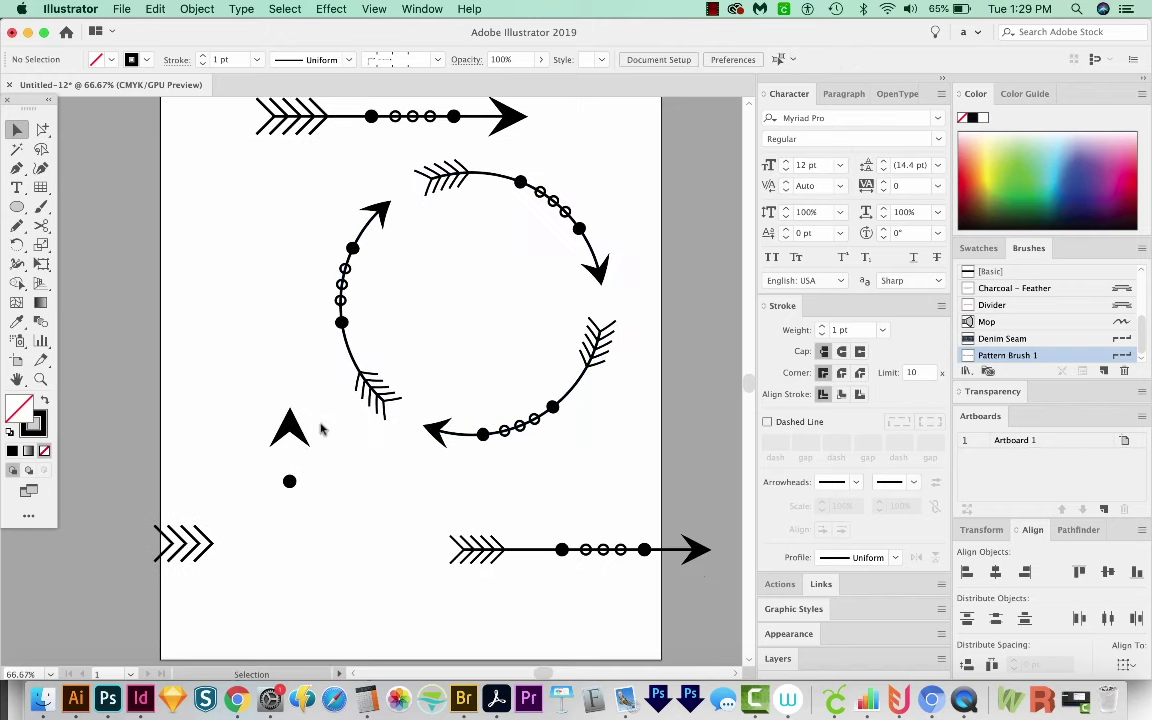
drag(83, 541, 184, 506)
key(Delete)
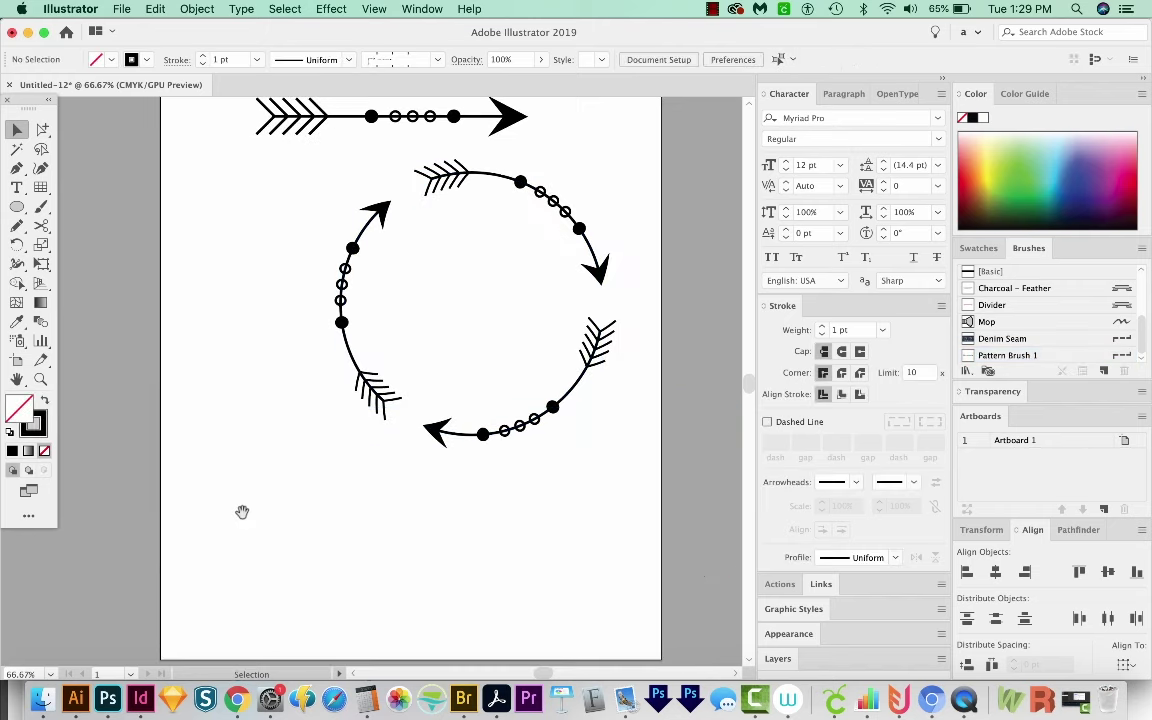